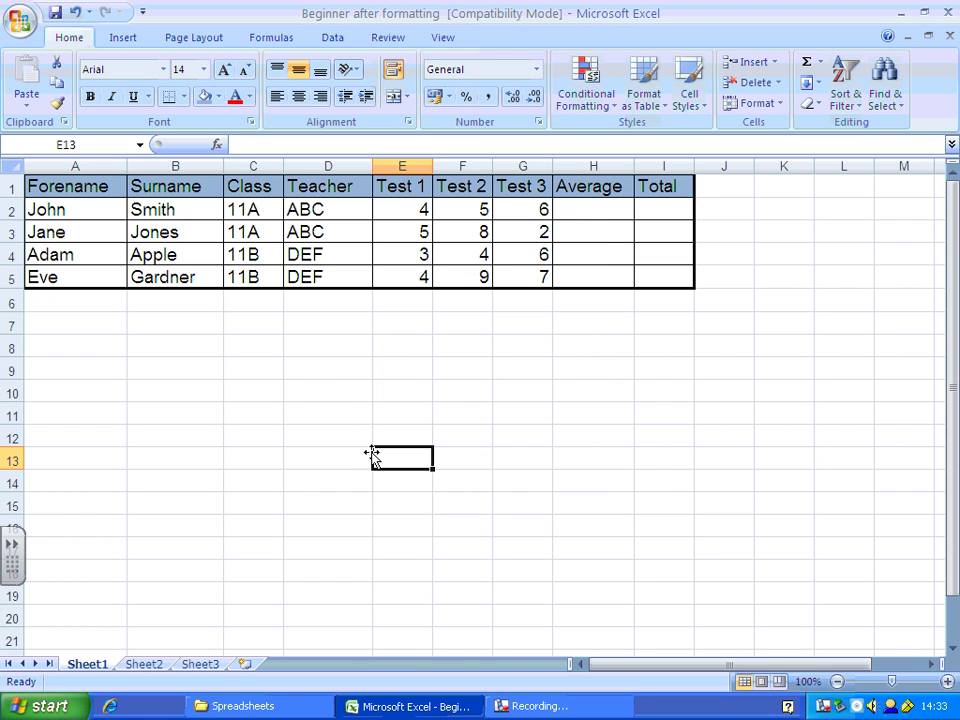
click(145, 330)
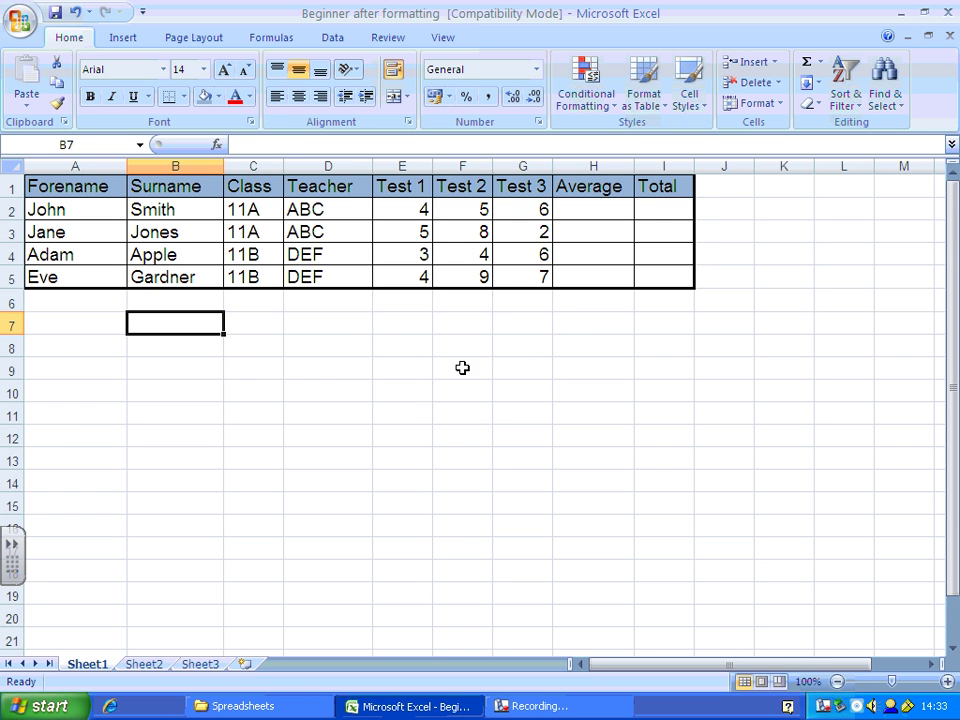
click(362, 348)
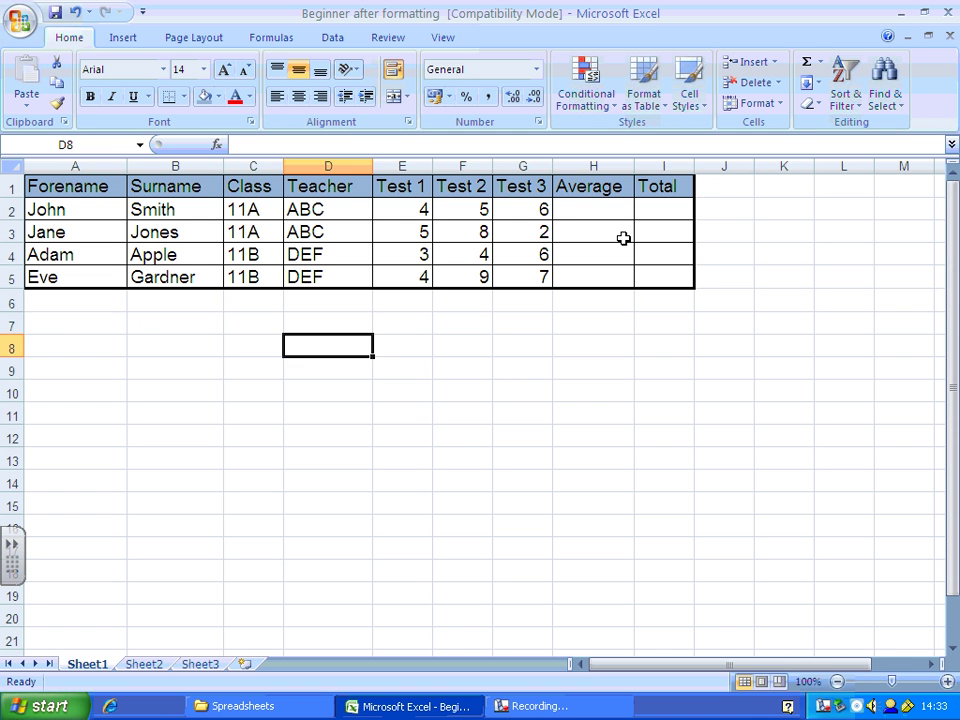
click(591, 208)
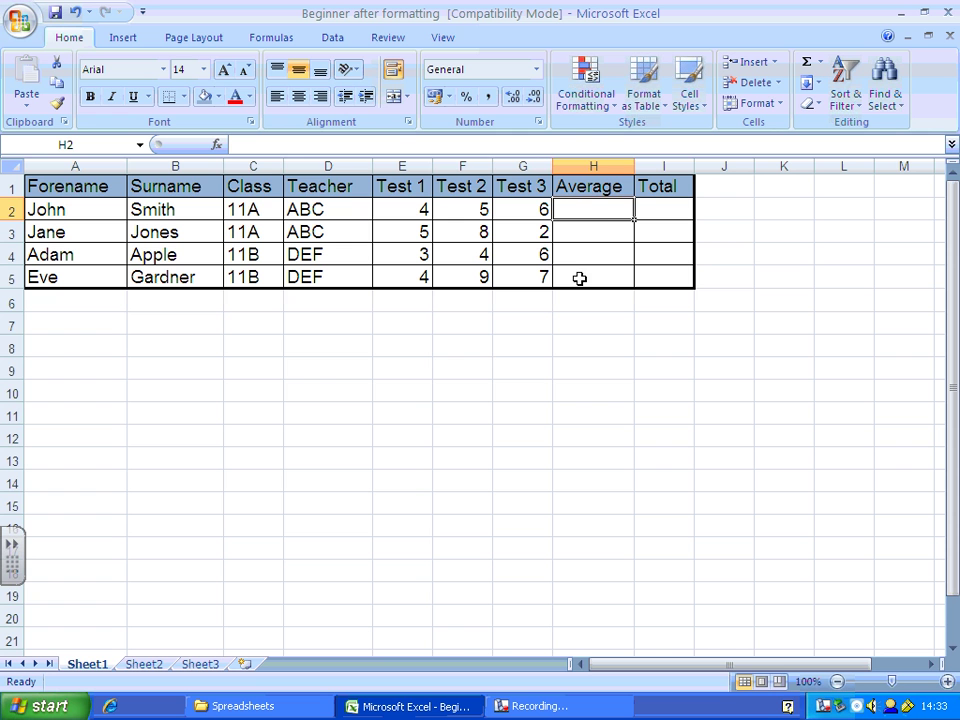
click(464, 344)
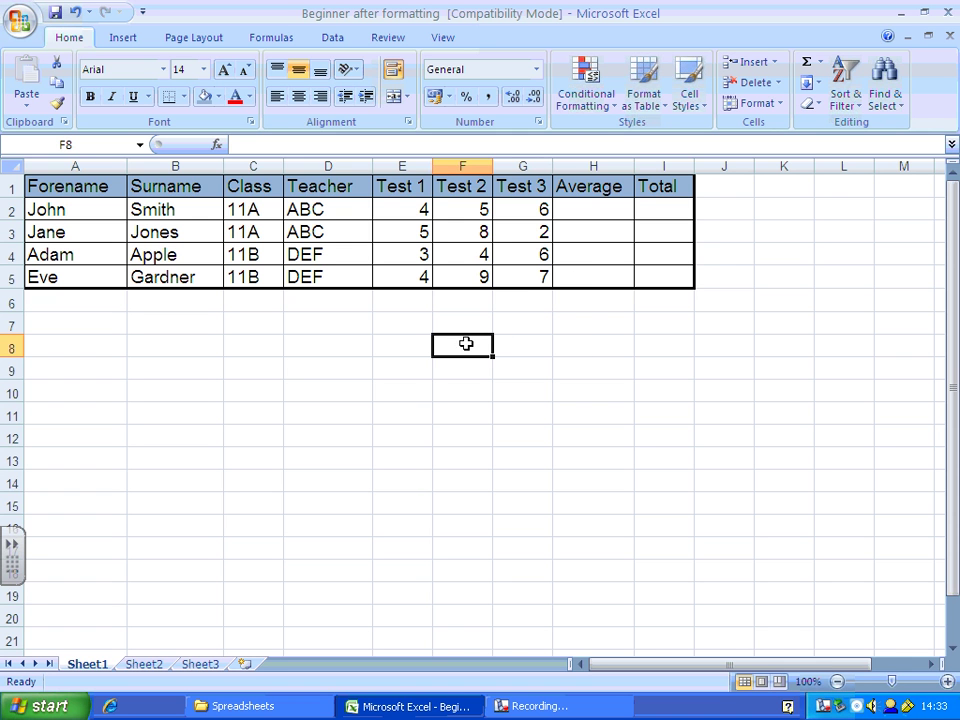
Enter the formula =AVERAGE(E2:G2) in cell H2 to average the first pupil's three test scores.
click(586, 207)
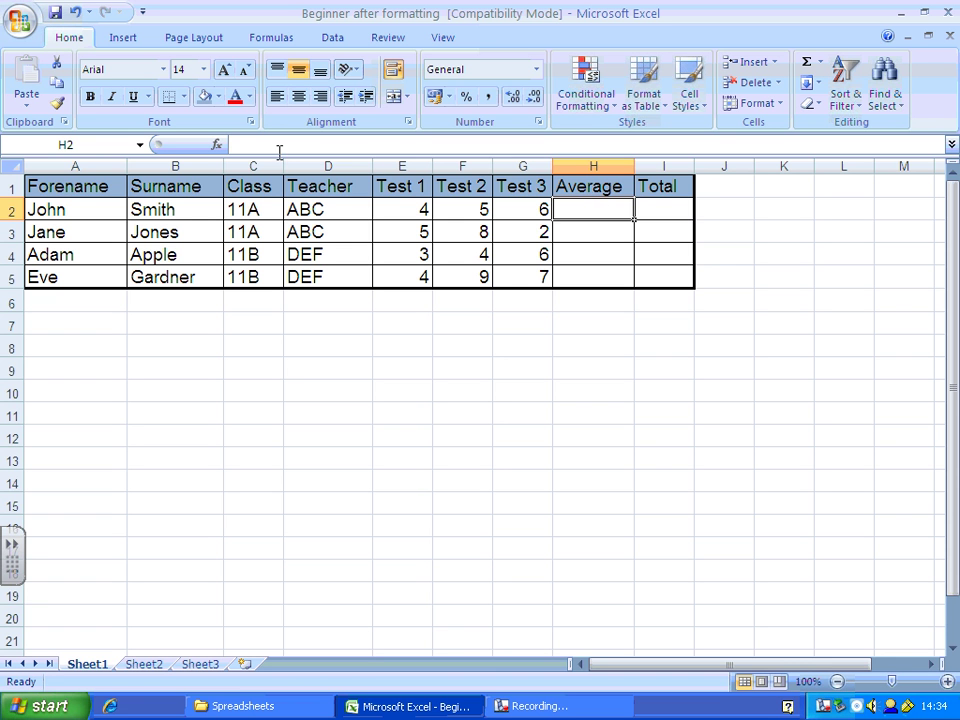
click(239, 144)
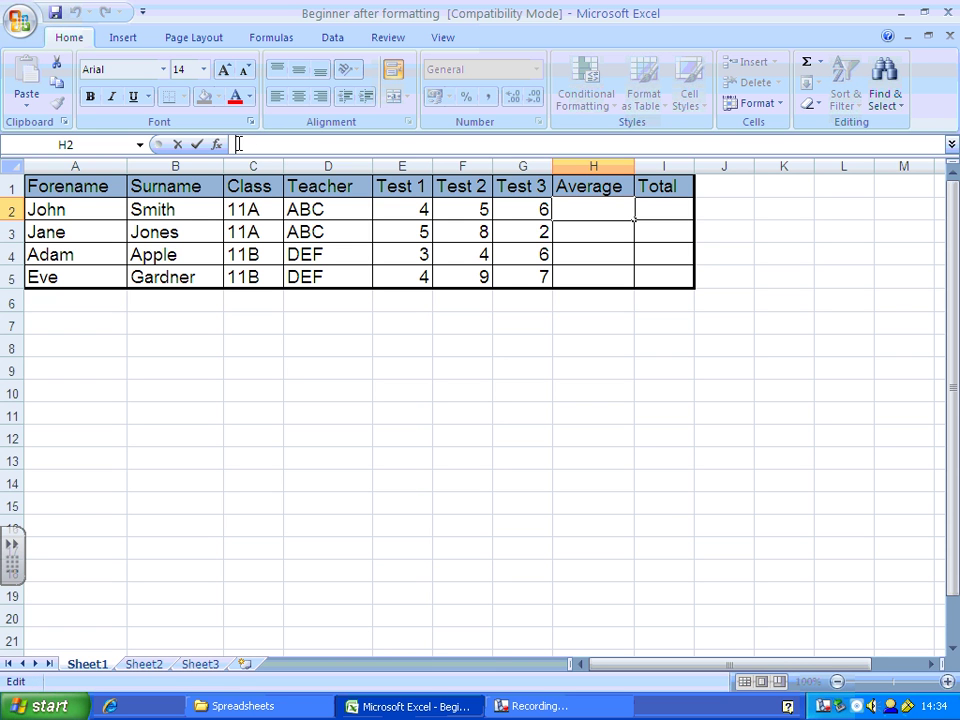
text(=)
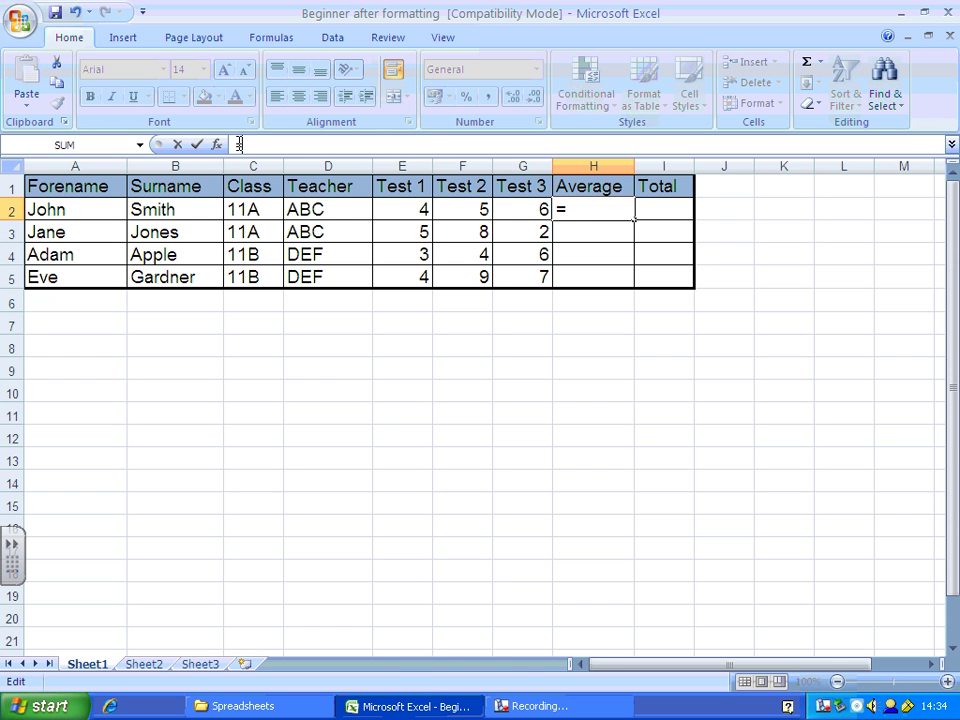
text(AVERAGE)
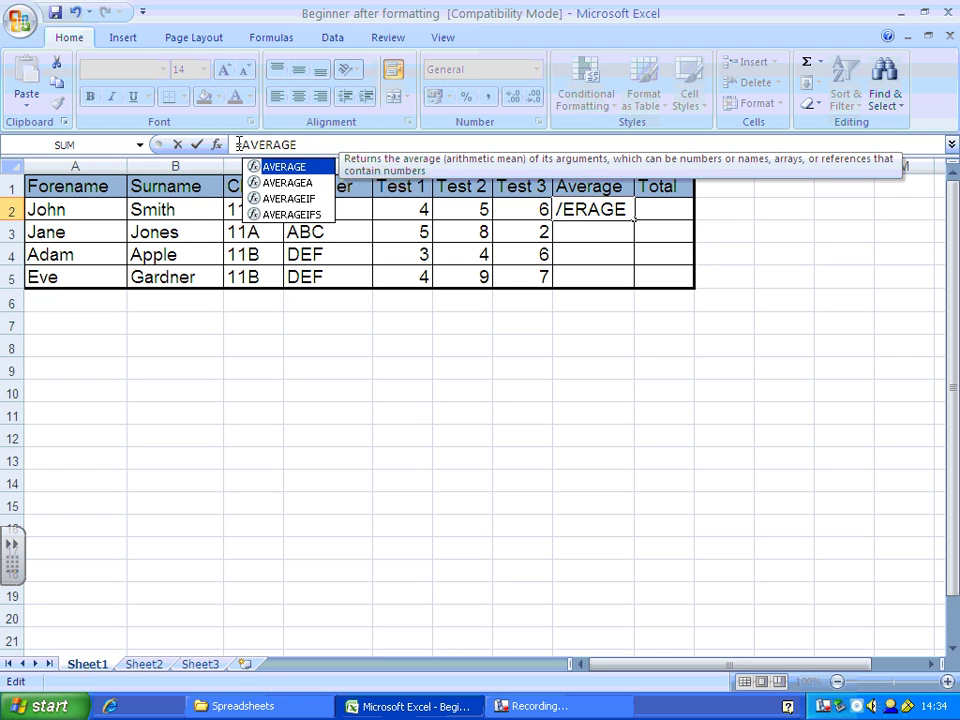
text(()
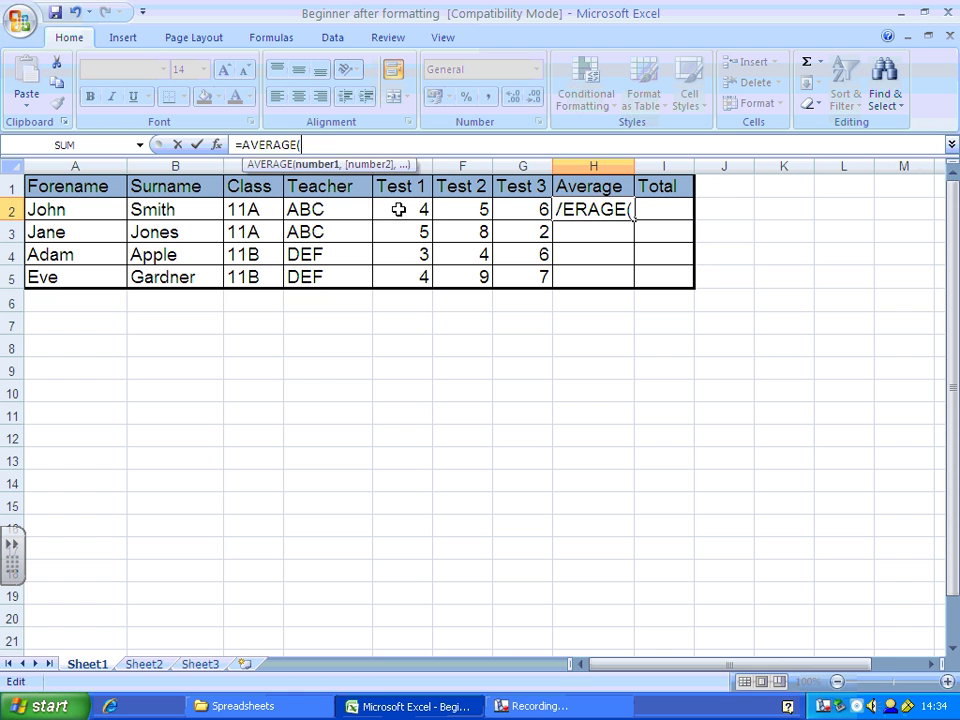
drag(399, 209, 508, 209)
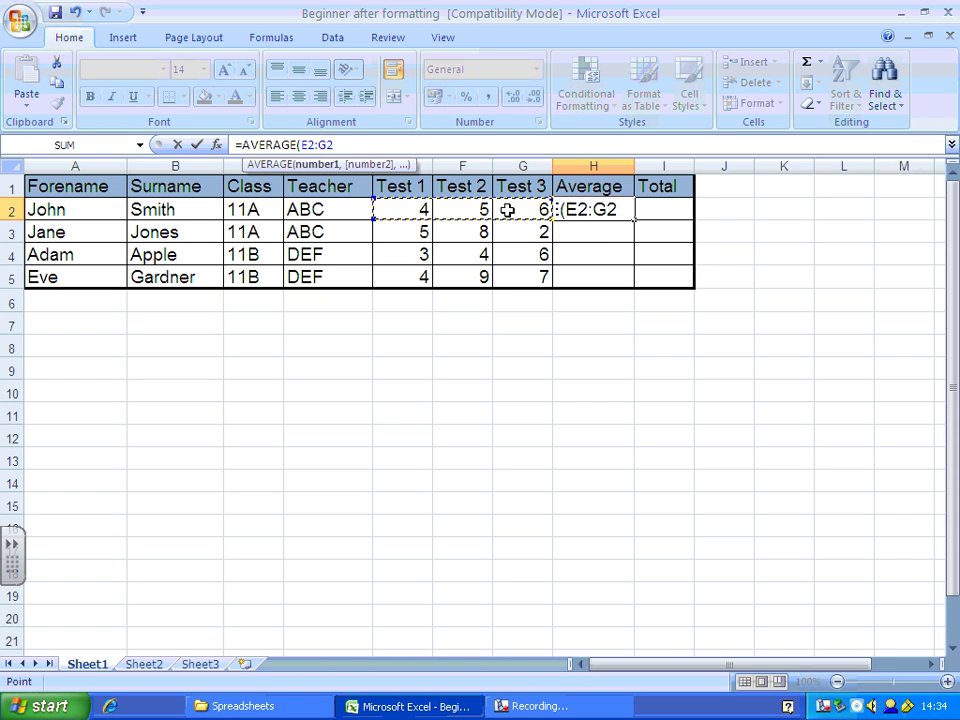
text())
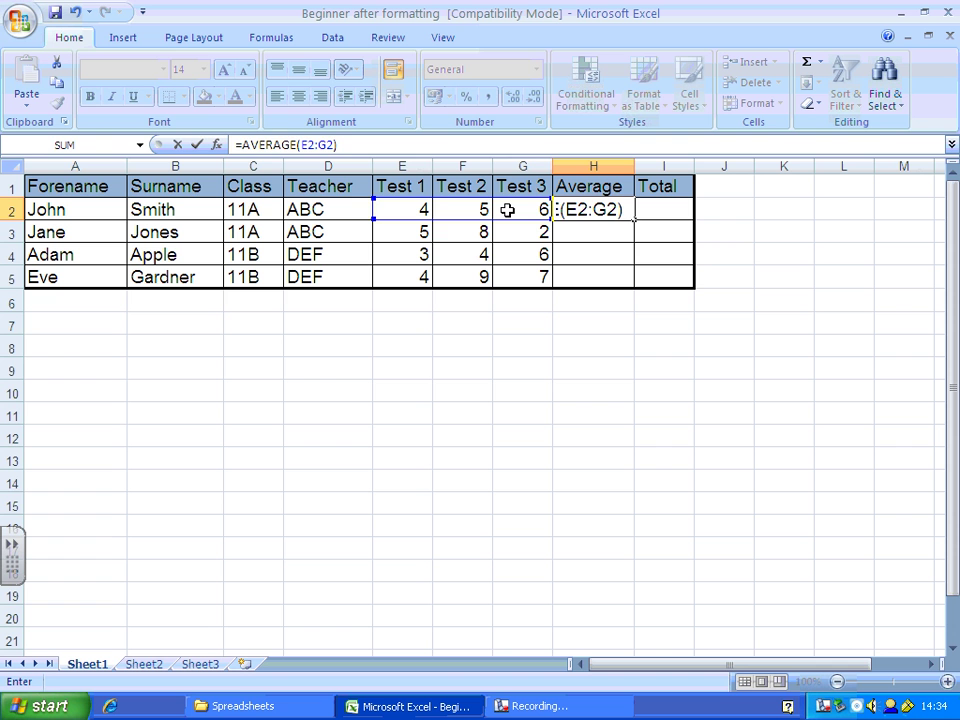
key(Return)
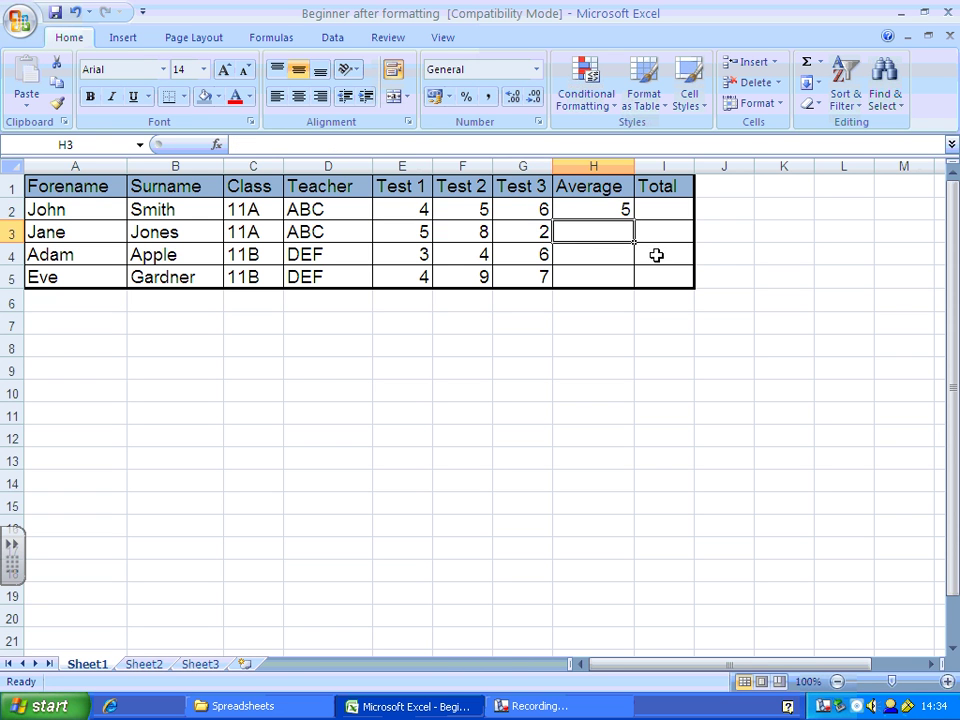
Insert the built-in Average function in cell H3 over the test scores in E3:G3.
click(607, 210)
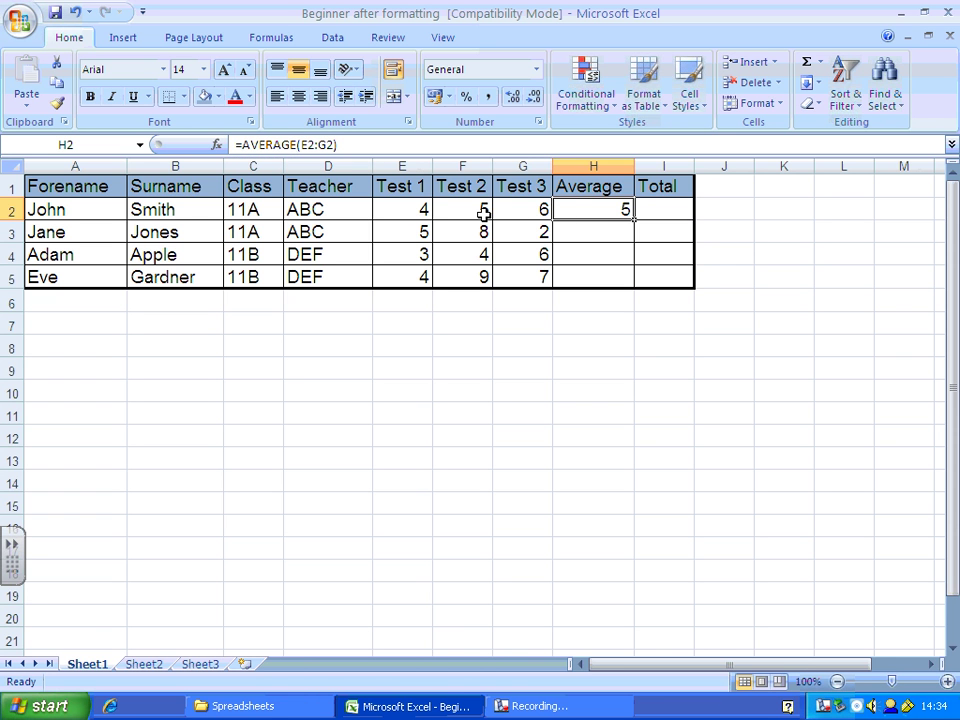
click(586, 233)
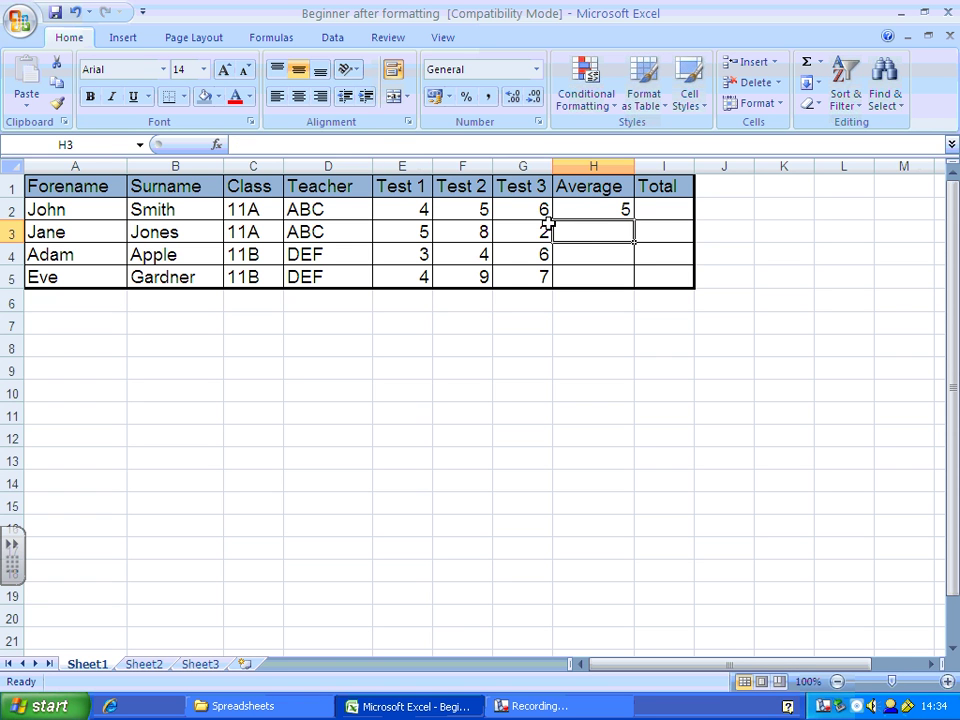
click(820, 64)
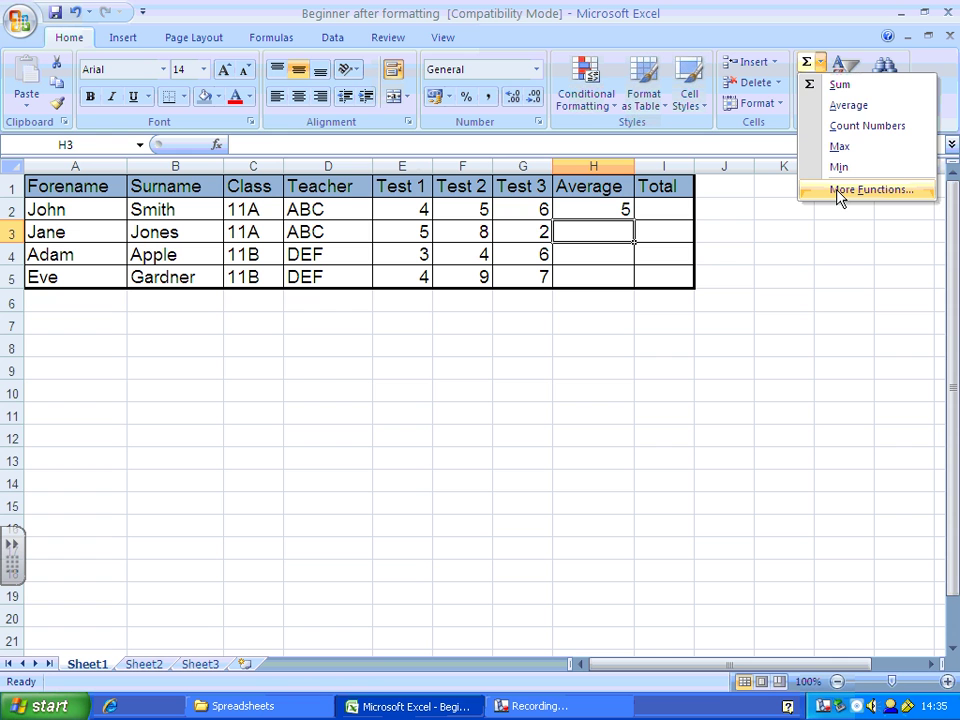
click(849, 106)
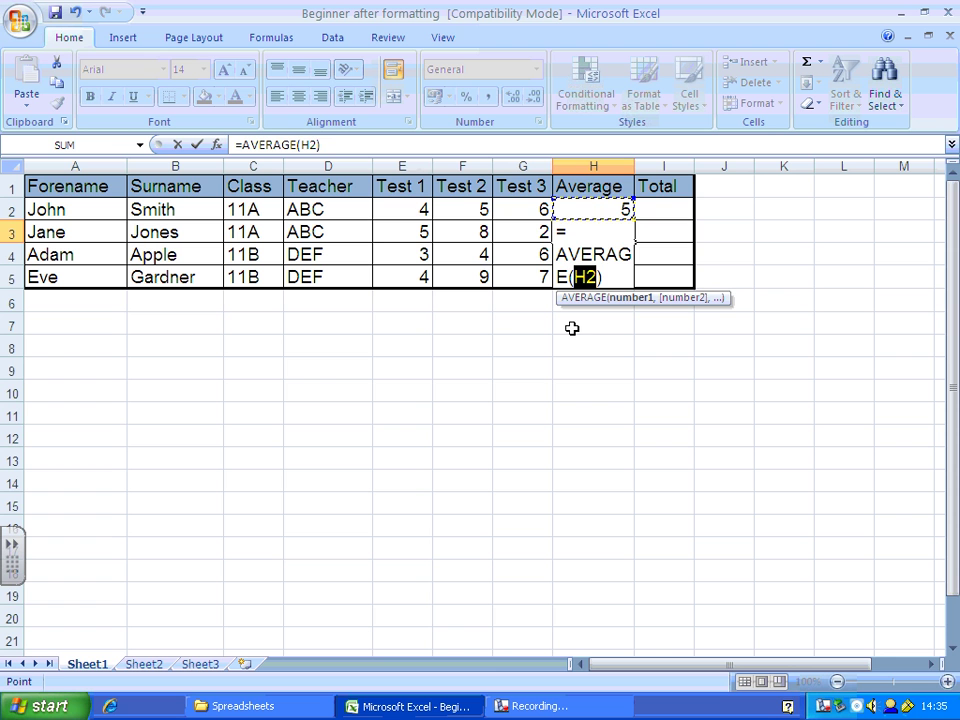
drag(401, 236, 497, 235)
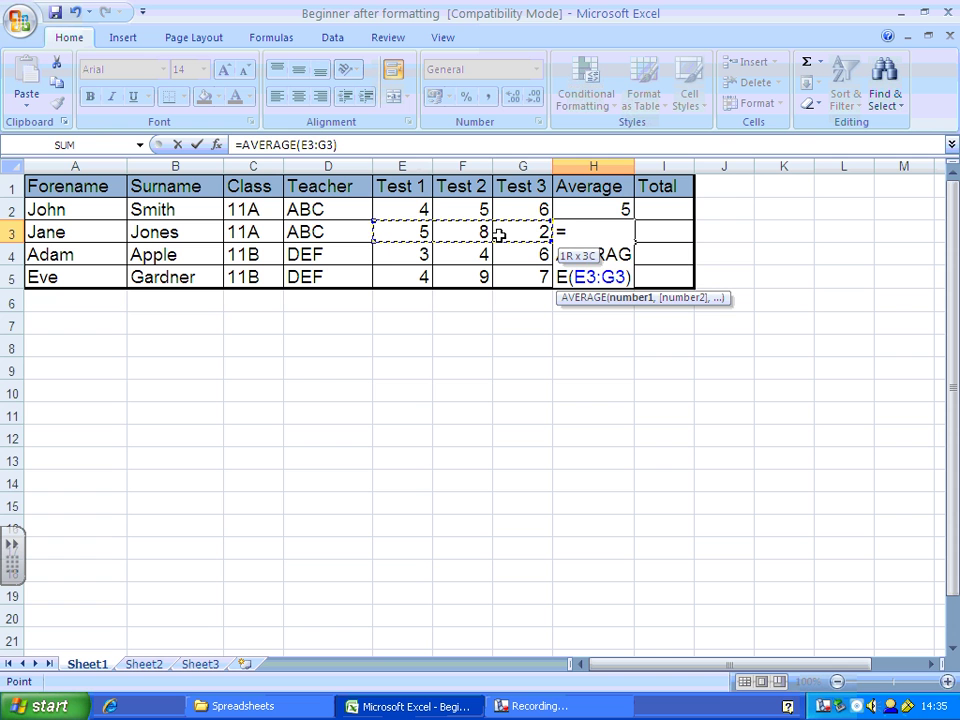
drag(498, 234, 498, 234)
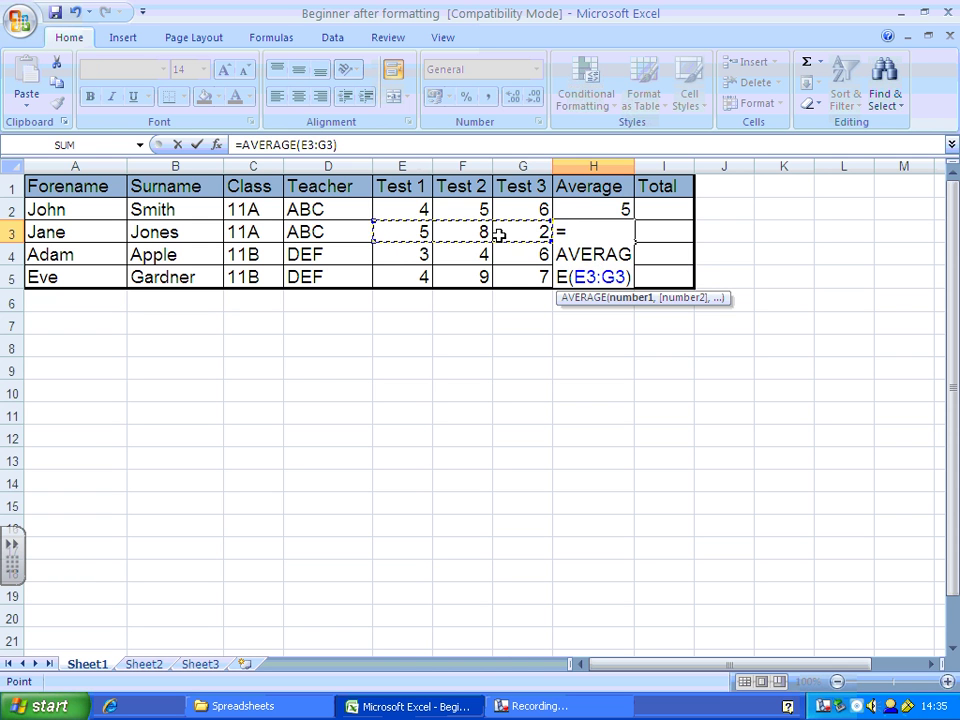
key(Return)
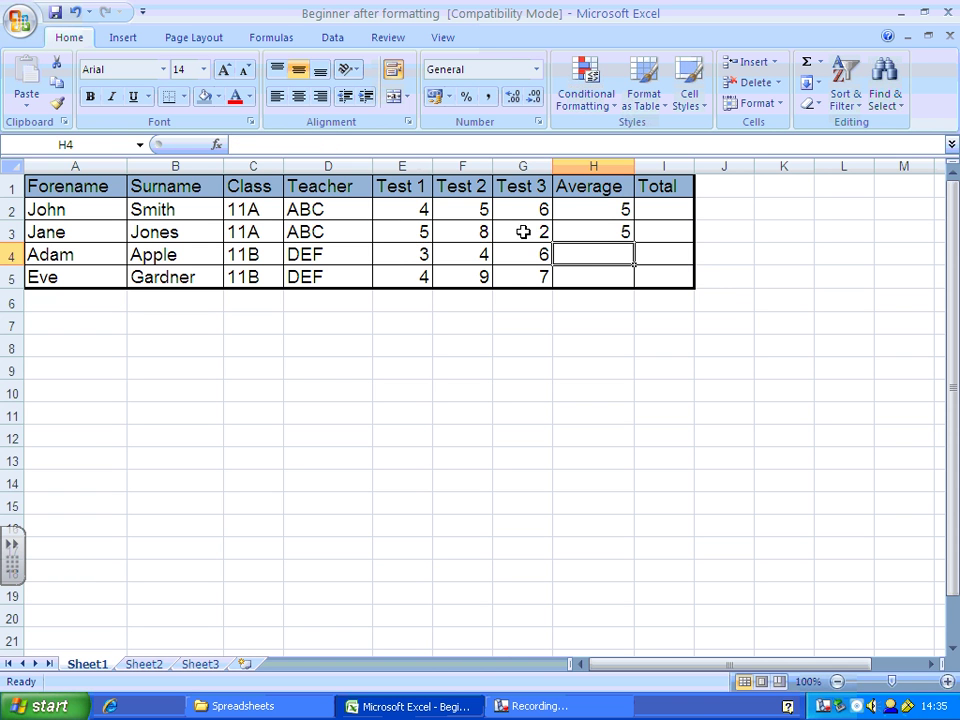
Clear the average formula from cell H3, keeping the one in H2.
click(589, 231)
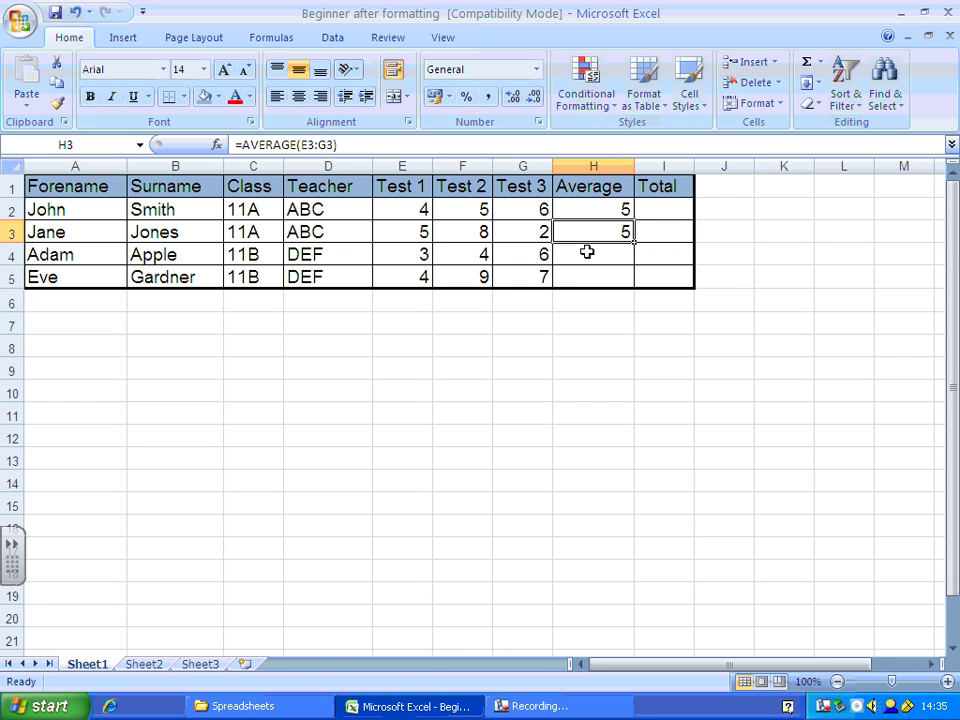
click(587, 252)
click(584, 273)
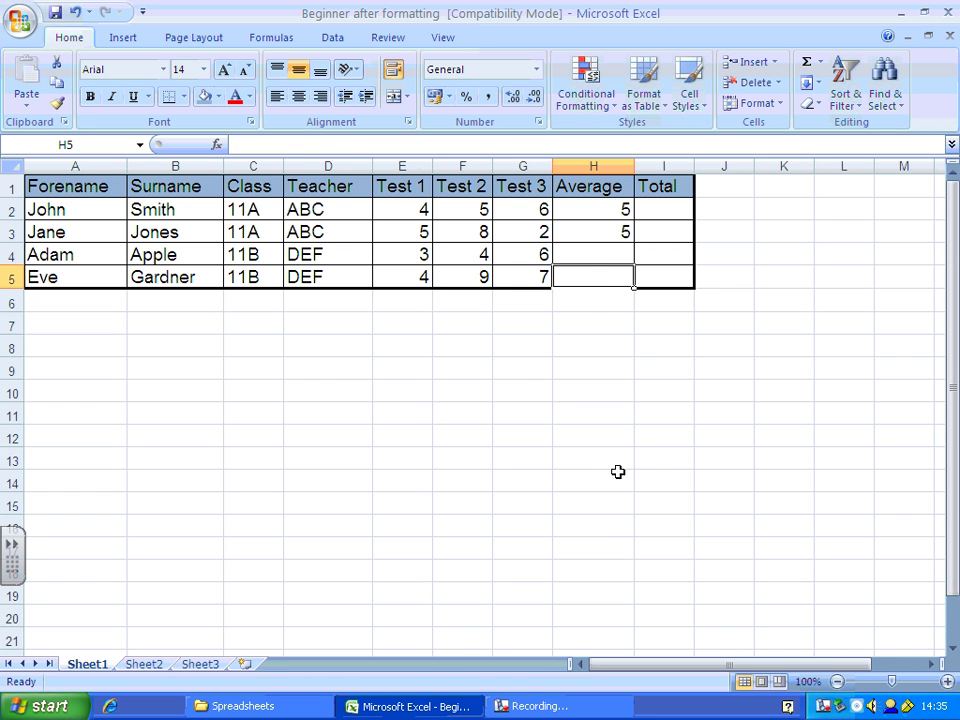
click(594, 228)
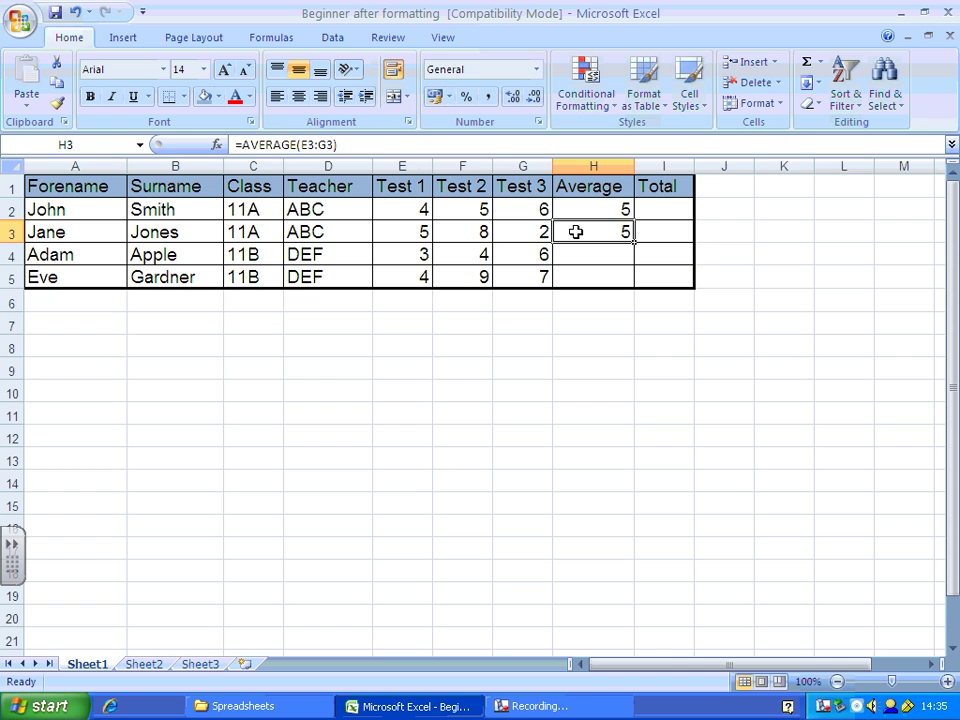
key(BackSpace)
key(Return)
click(583, 210)
key(Delete)
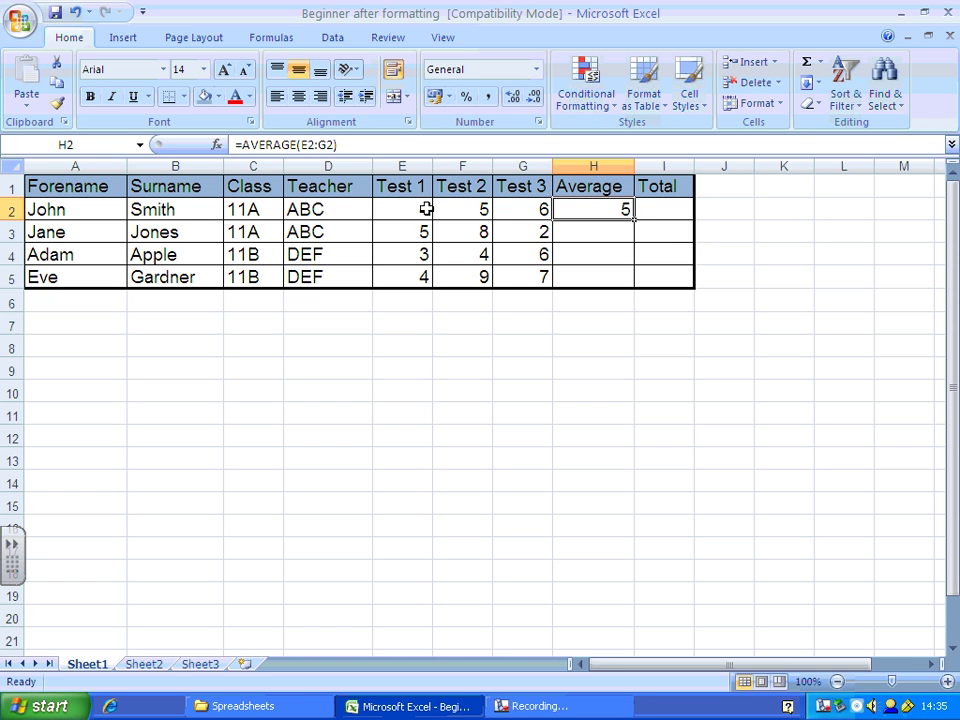
Fill the average formula from H2 down through H5 for the remaining pupils.
click(579, 231)
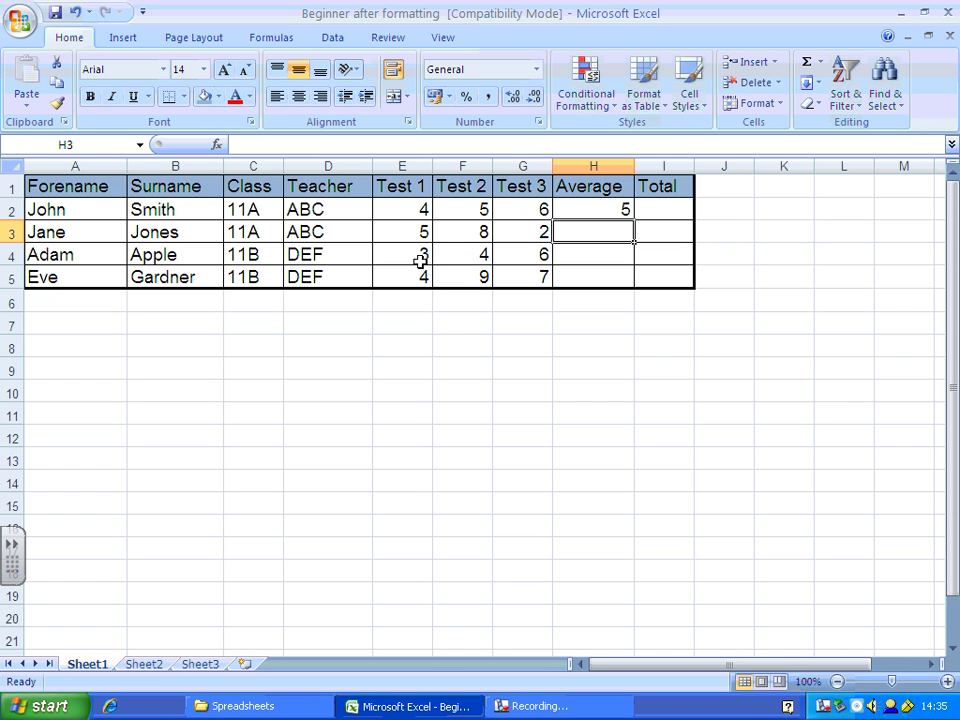
click(405, 210)
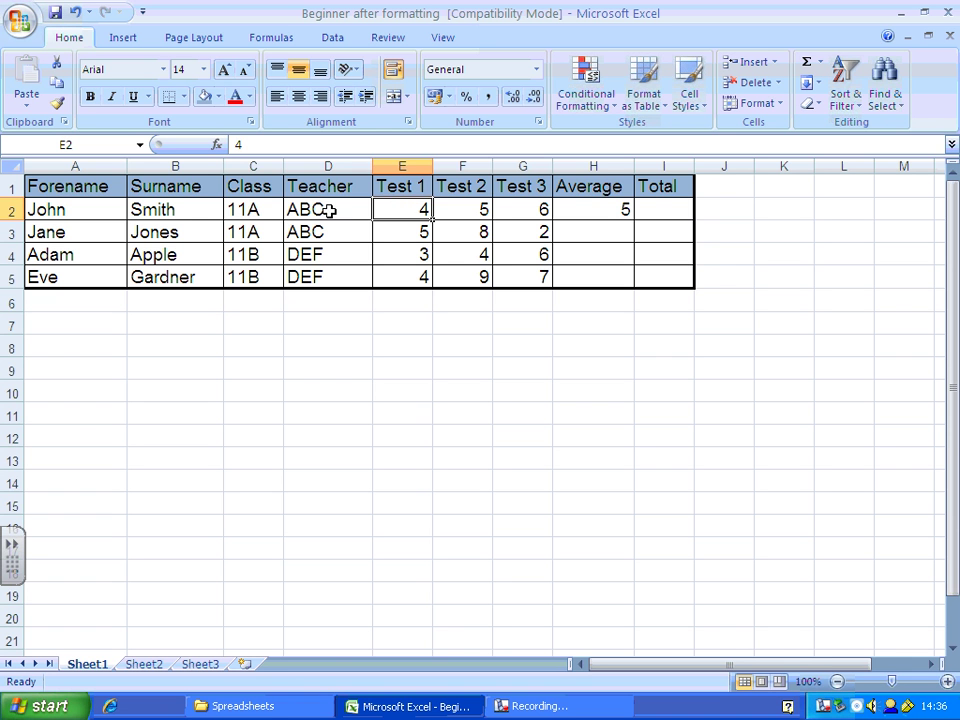
click(456, 210)
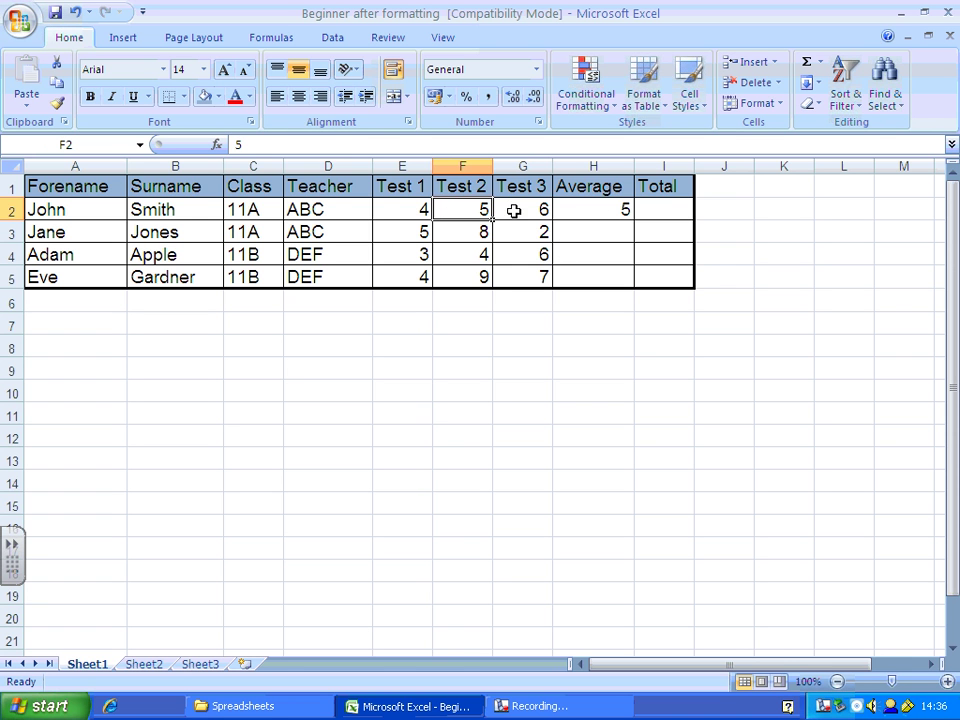
click(608, 209)
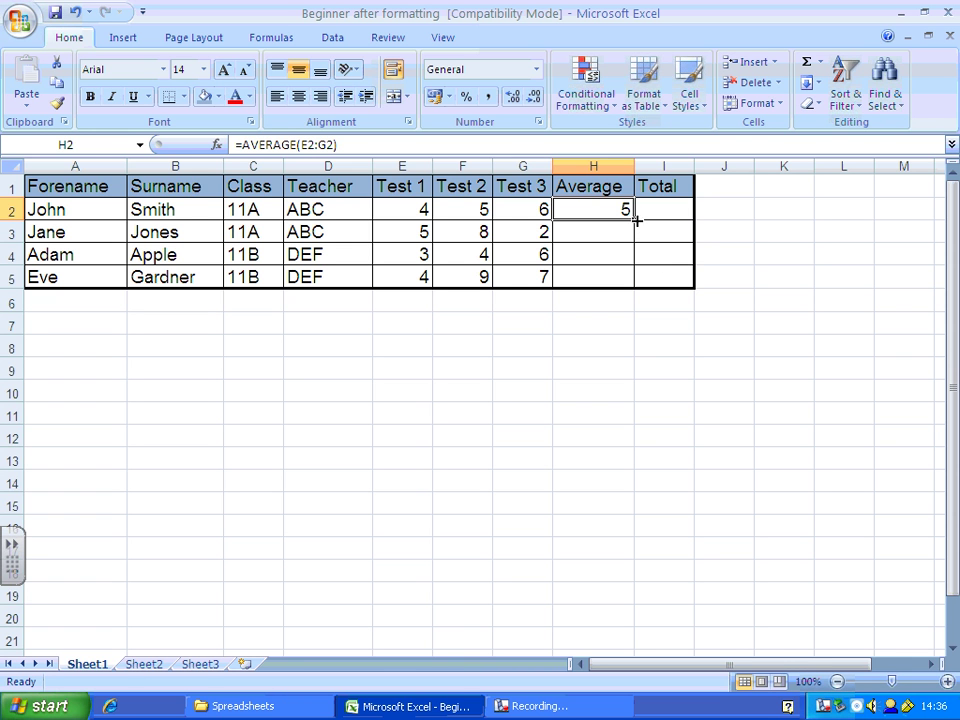
drag(633, 217, 628, 277)
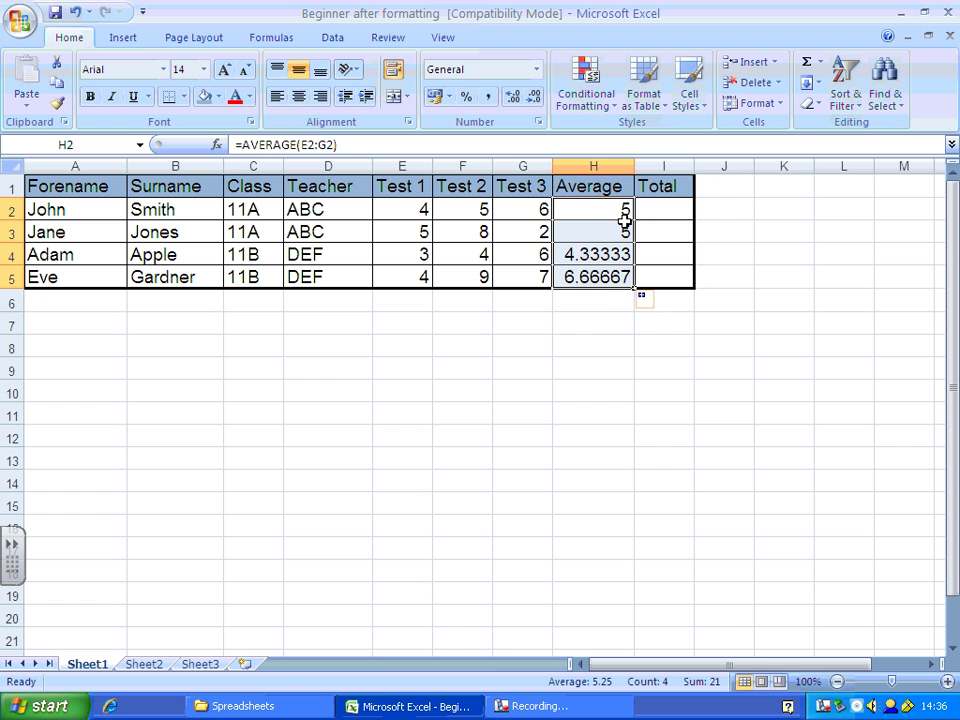
Examine the formulas in the Average column, H2 to H5, to compare the row references each one uses.
click(609, 317)
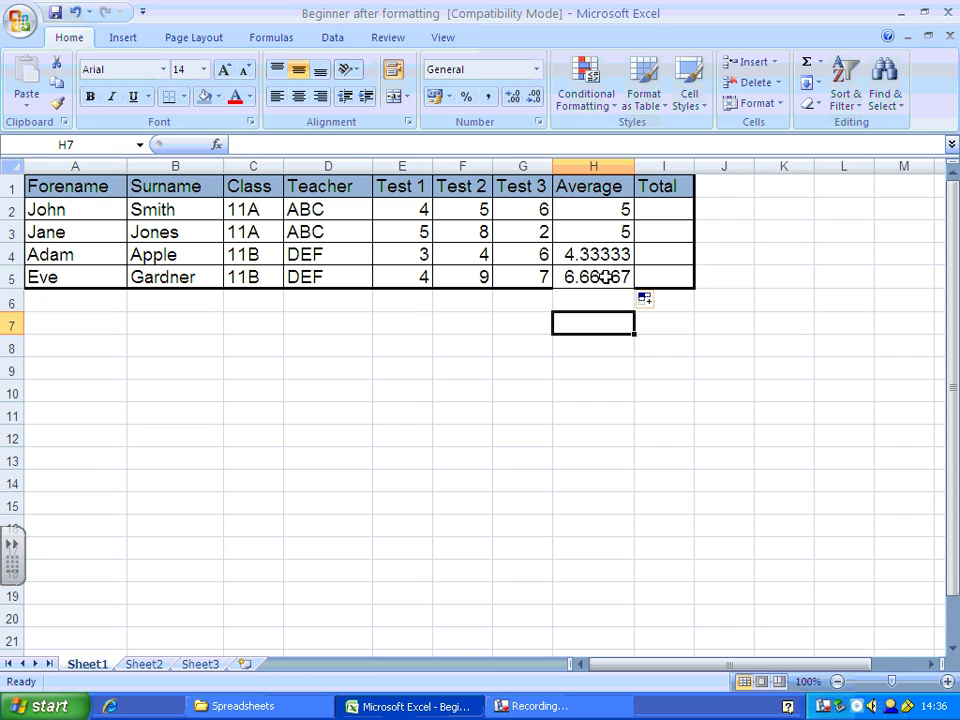
click(604, 278)
click(596, 254)
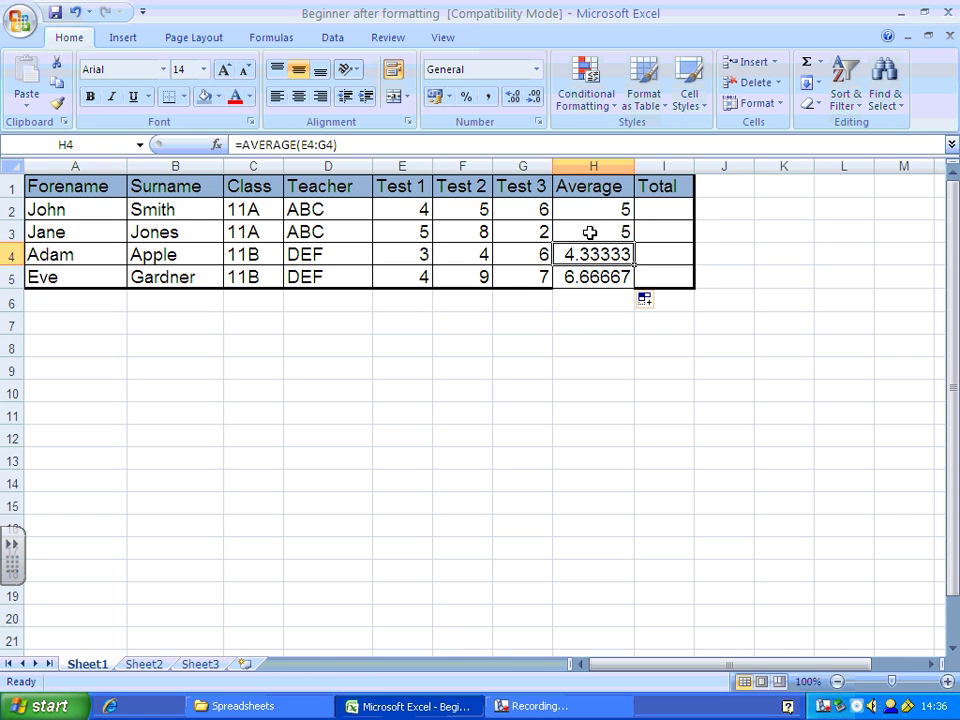
click(589, 232)
click(589, 220)
click(589, 232)
click(587, 254)
click(585, 276)
click(630, 218)
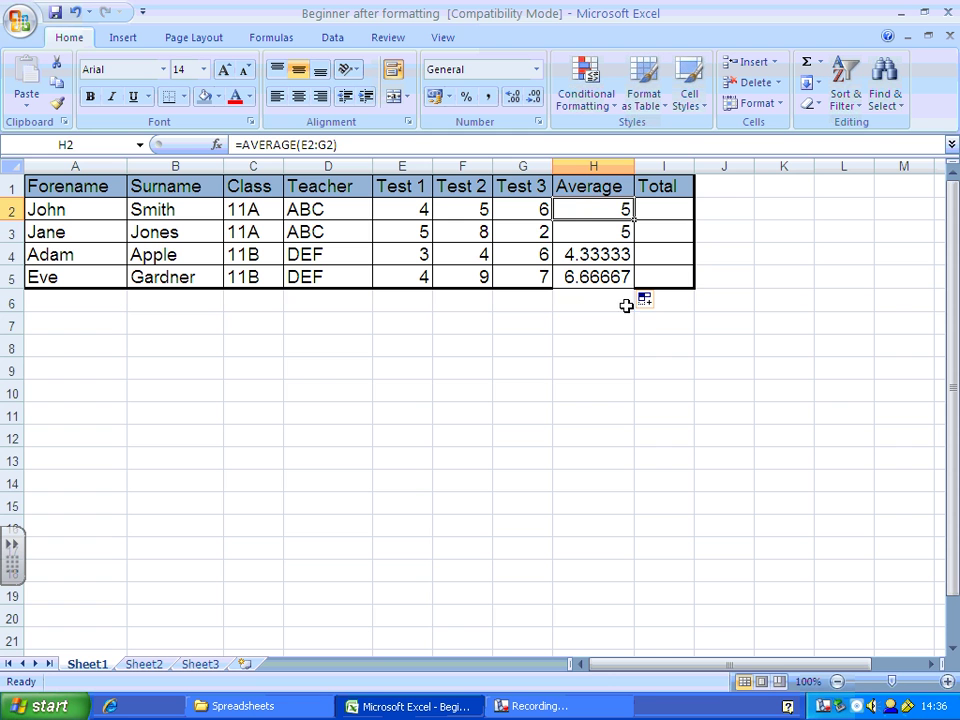
Apply the Number format to the averages in H2:H5.
drag(586, 208, 589, 272)
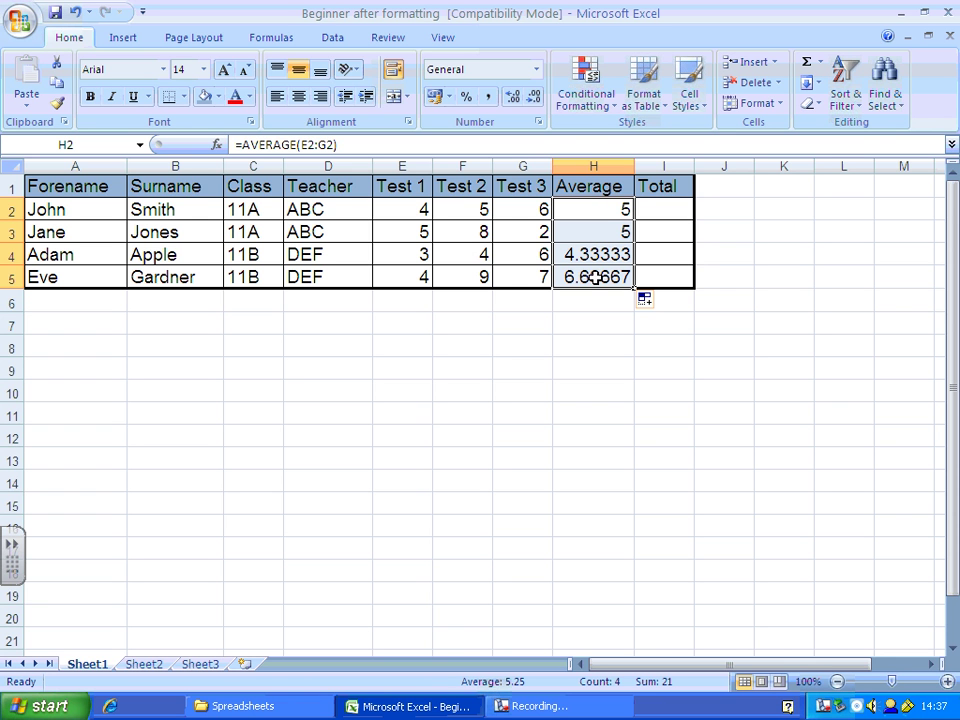
click(537, 77)
click(492, 133)
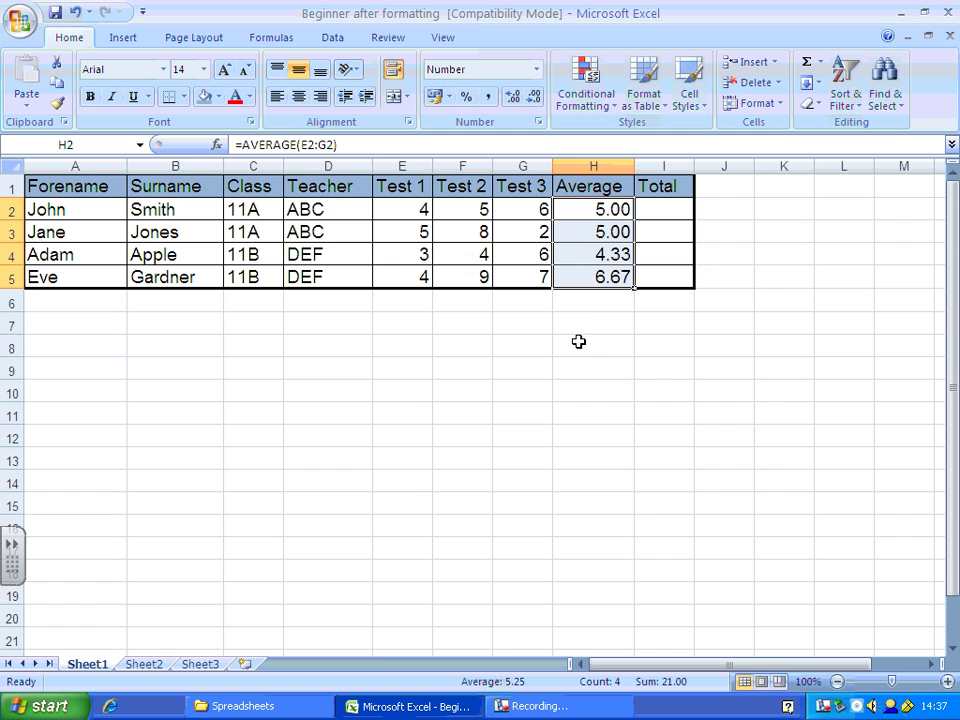
Set the number format of the averages in H2:H5 to 0 decimal places.
right_click(577, 250)
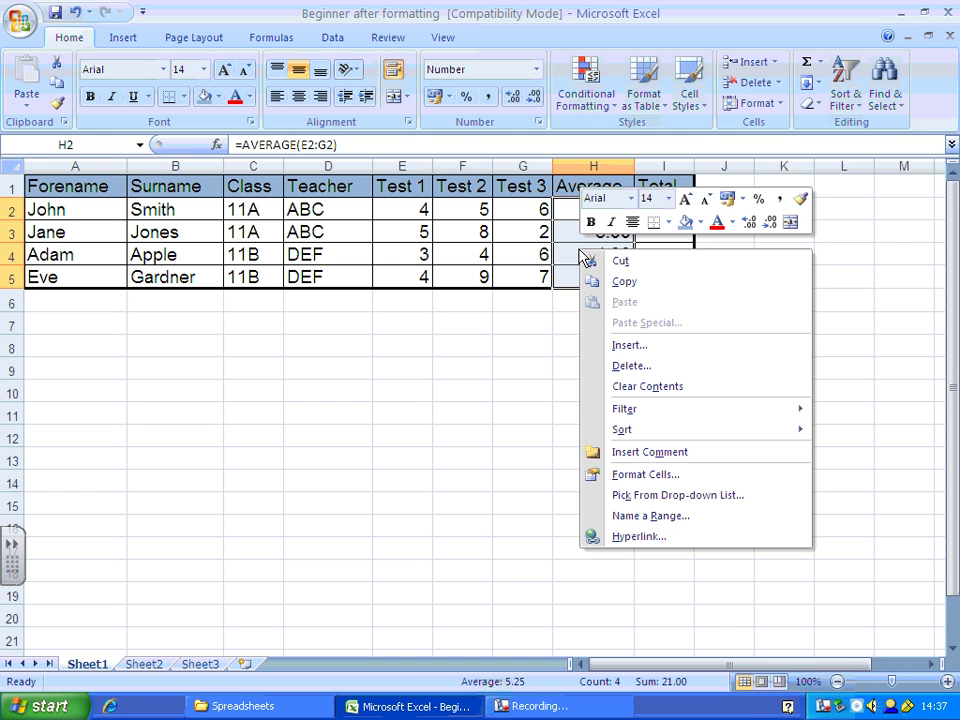
click(631, 476)
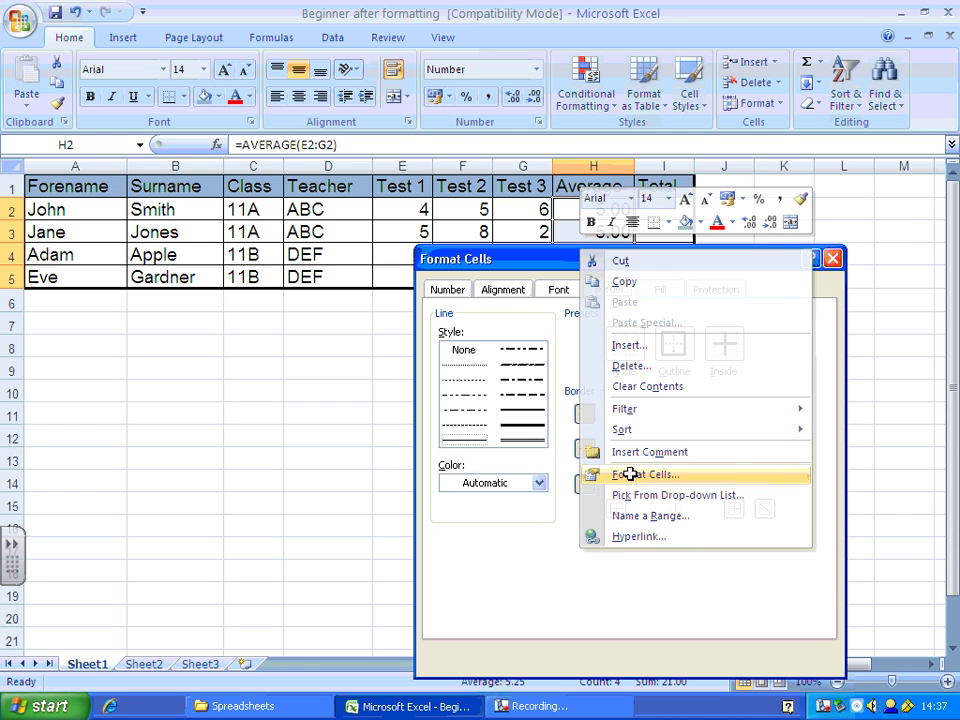
click(463, 295)
drag(500, 258, 452, 197)
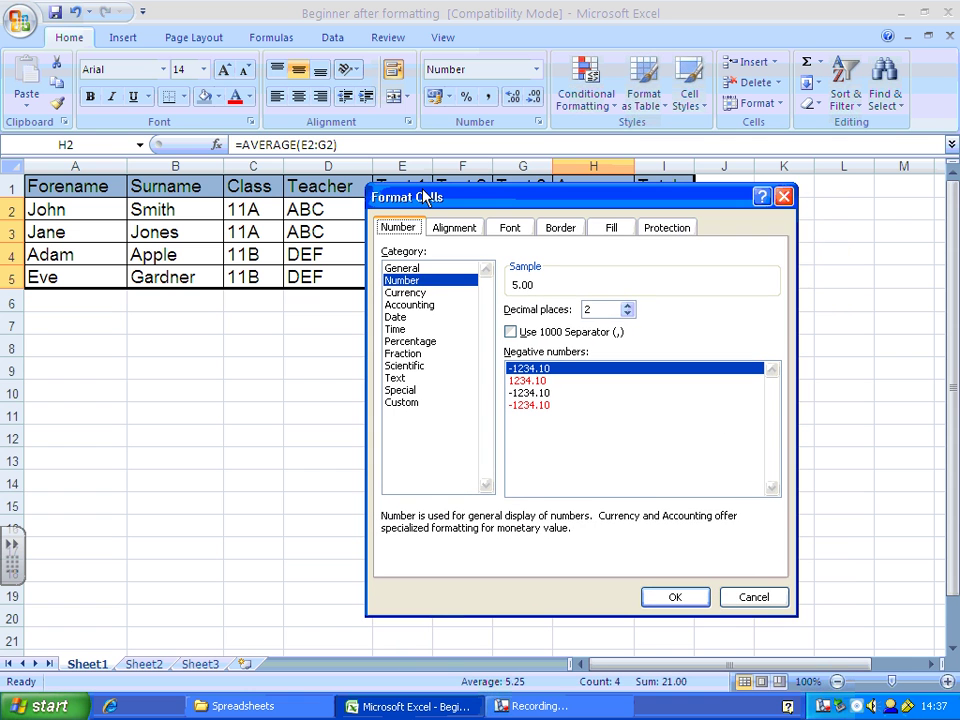
click(627, 314)
click(627, 314)
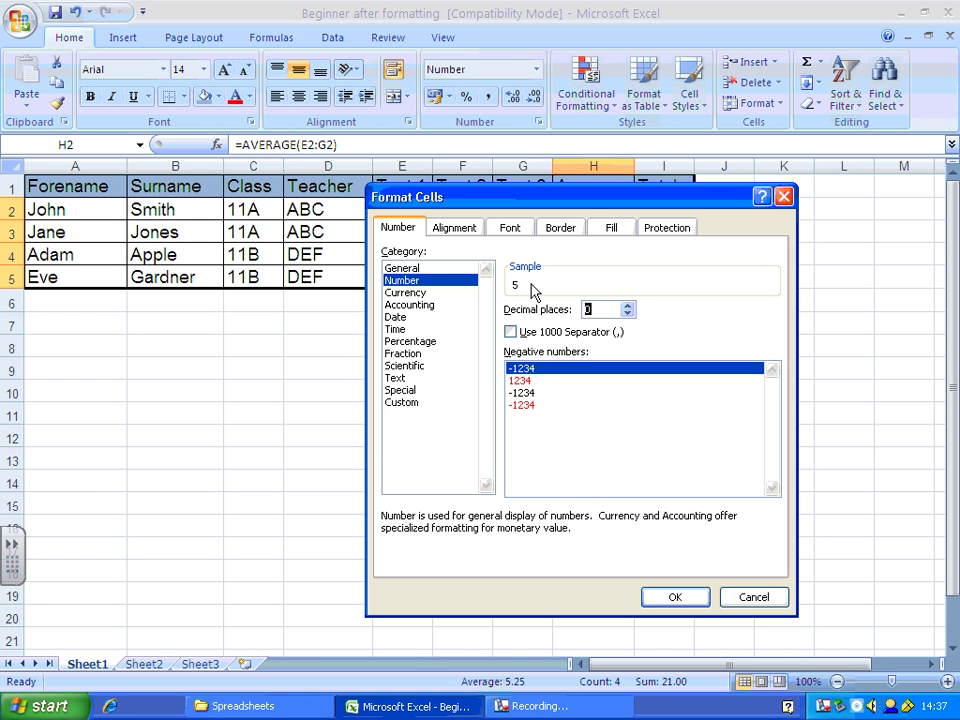
click(686, 595)
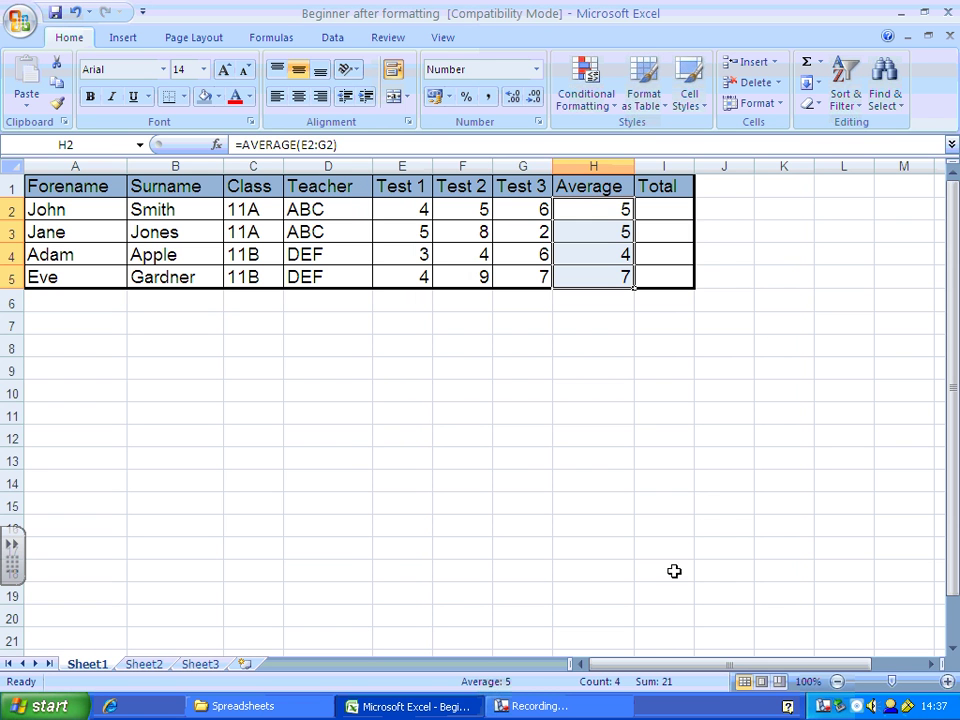
click(504, 387)
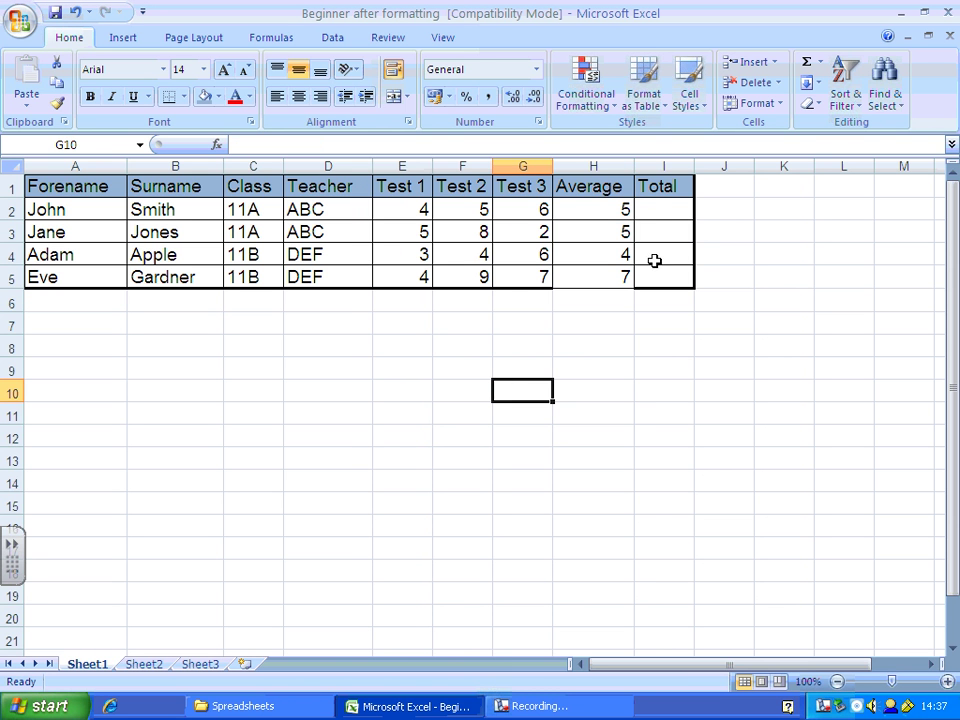
Insert a Sum formula in I2 under Total that adds only the three test scores, E2:G2.
click(657, 208)
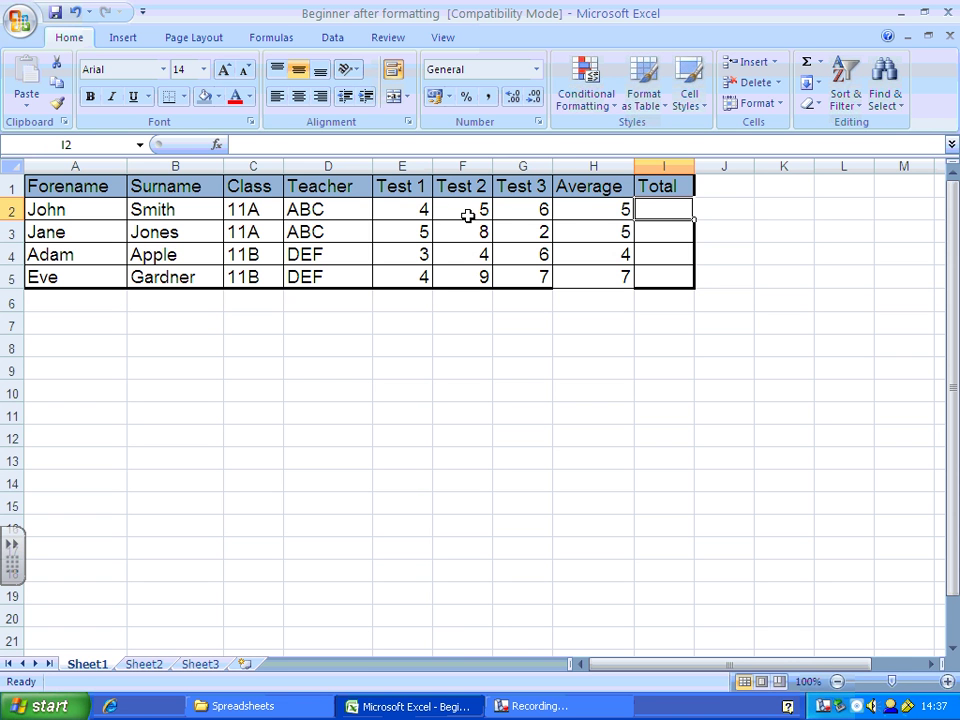
click(583, 212)
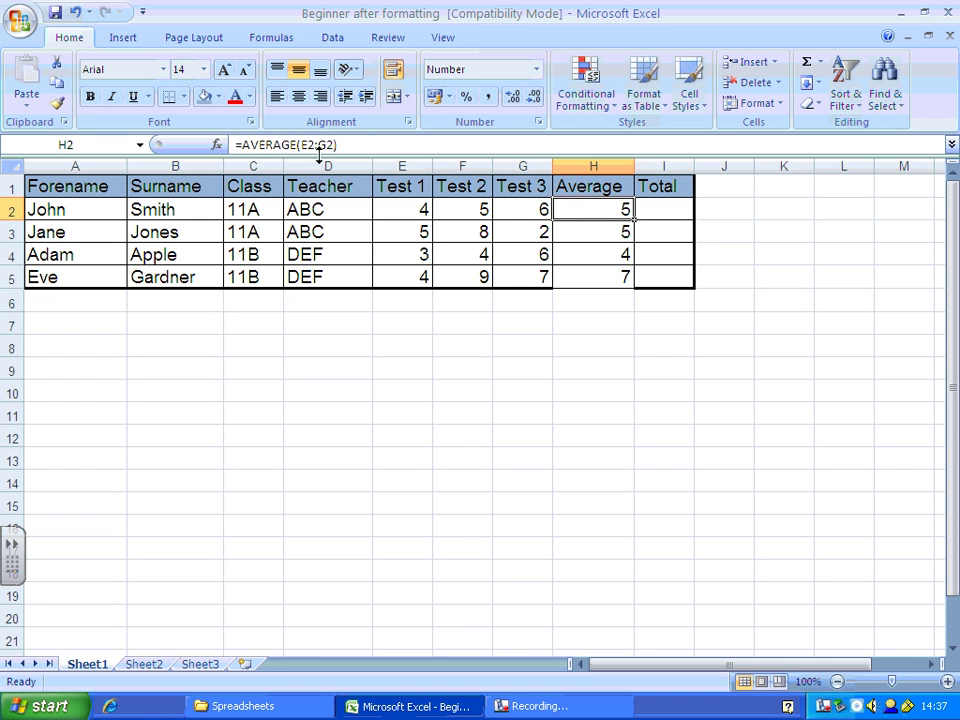
click(644, 209)
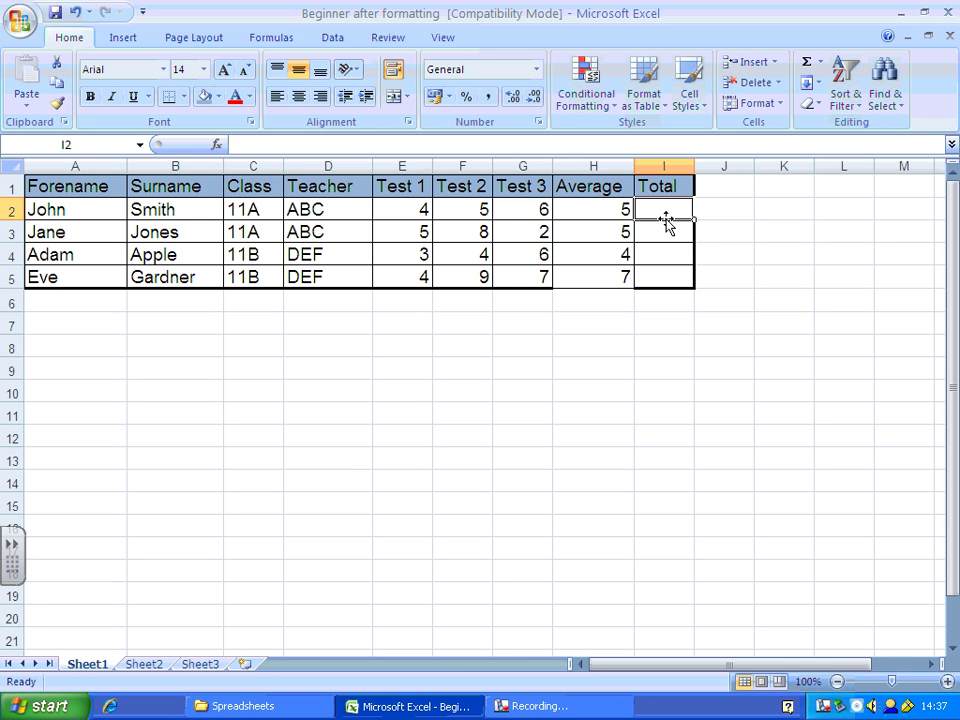
click(819, 63)
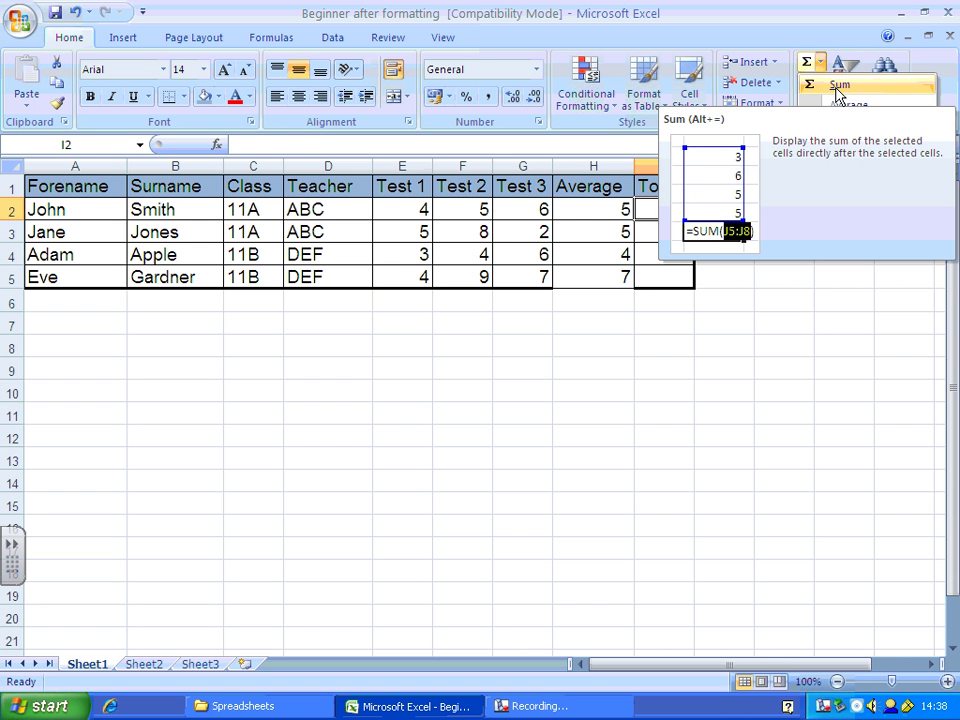
click(837, 88)
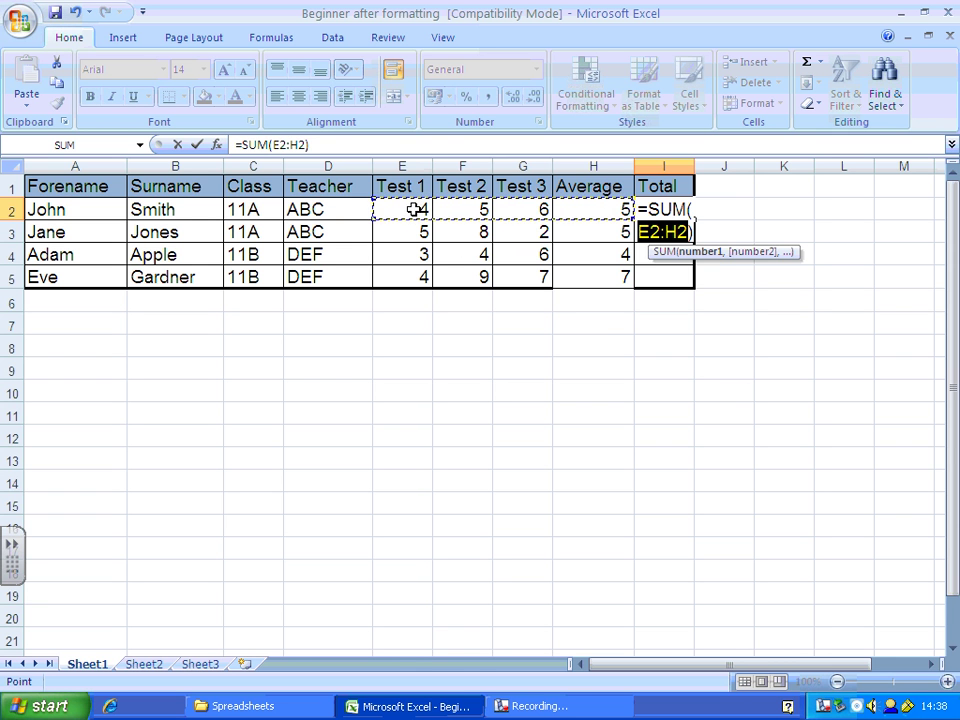
drag(411, 209, 503, 212)
key(Return)
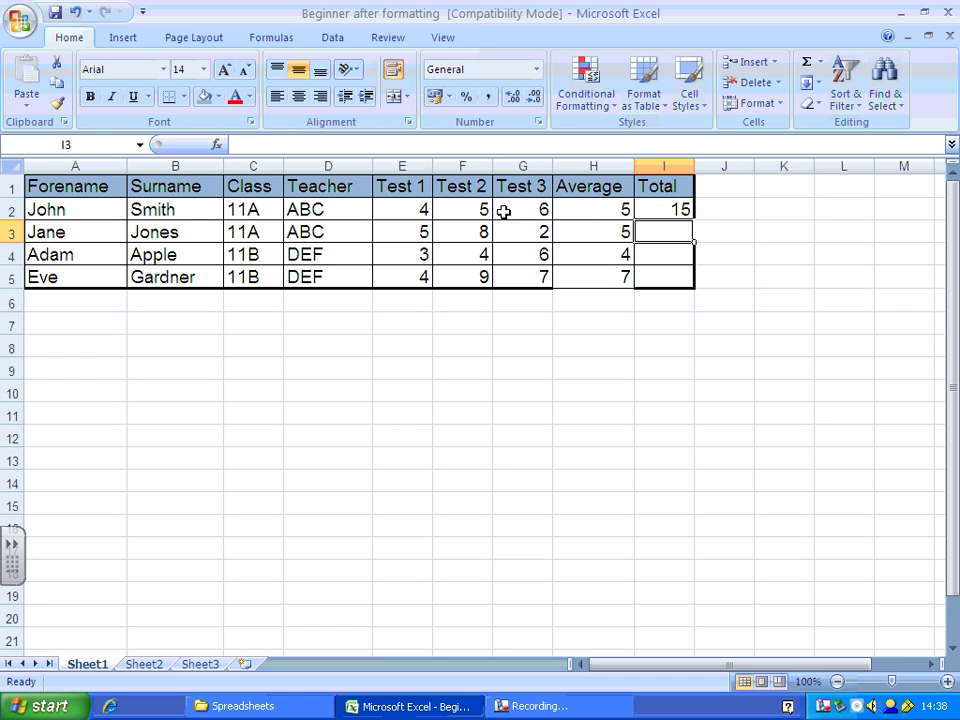
Fill the total formula from I2 down through I5 for the remaining pupils.
click(672, 211)
drag(693, 220, 688, 280)
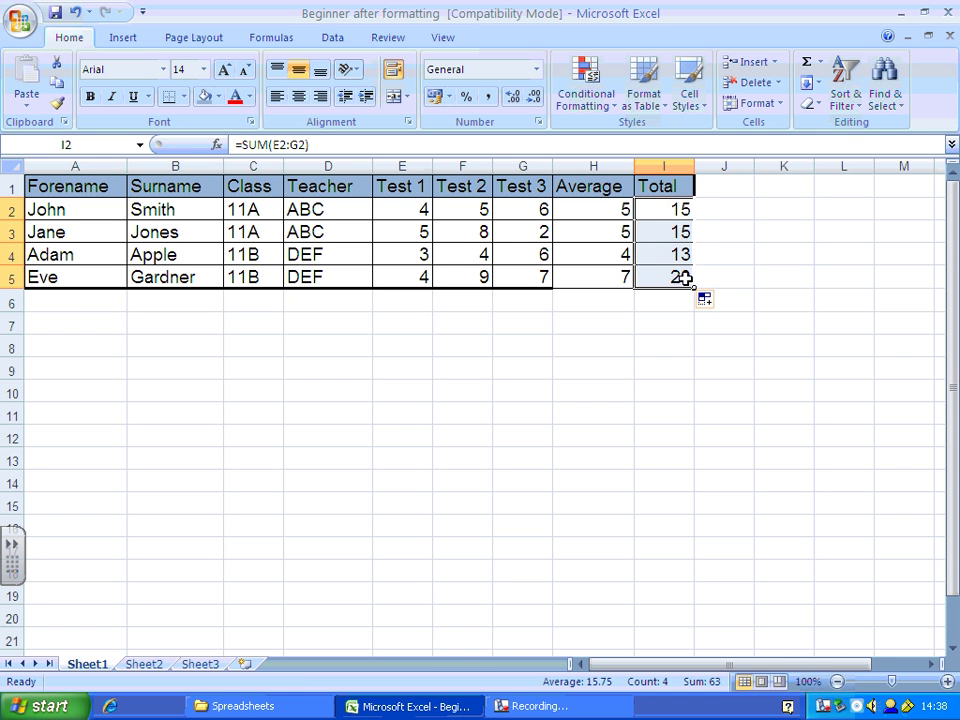
click(688, 350)
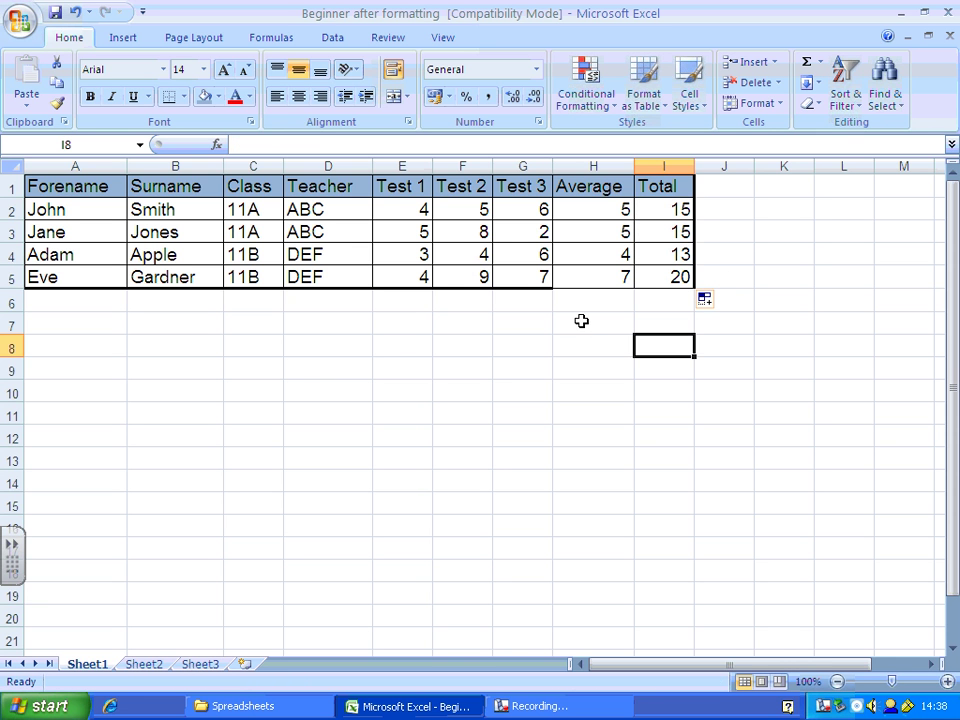
Compare the Average formula in H2 with the Total formula in I2.
click(595, 211)
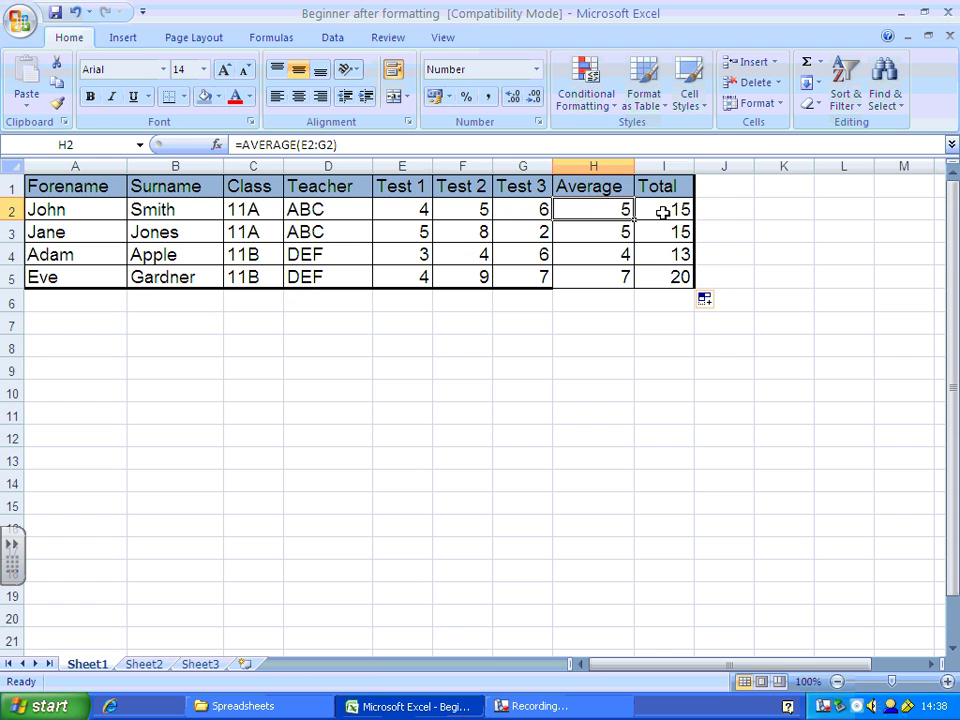
click(662, 212)
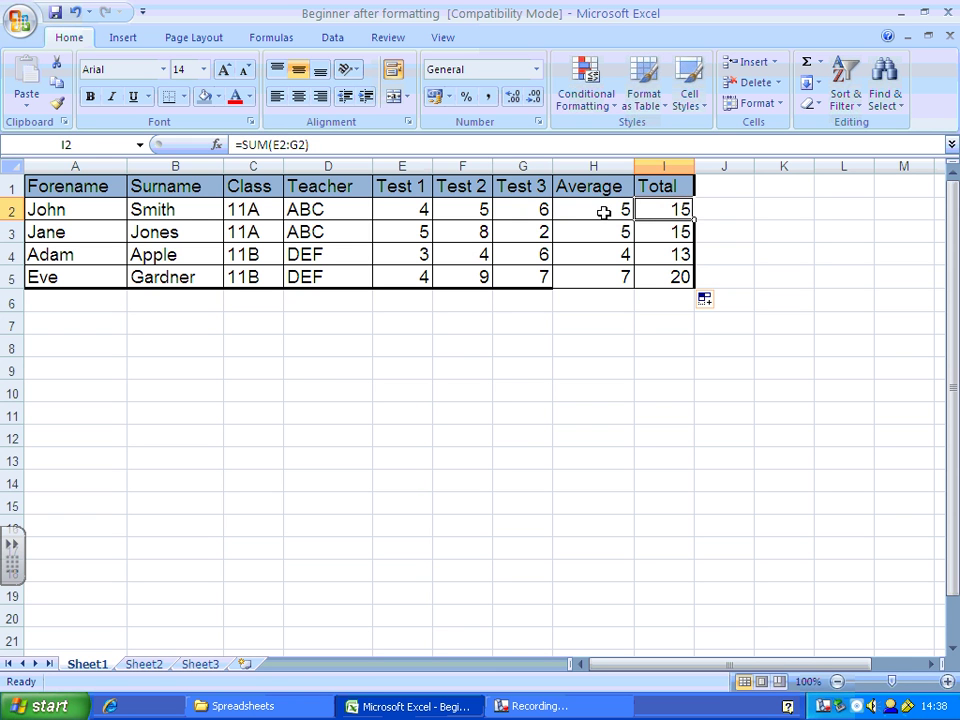
click(604, 212)
click(663, 210)
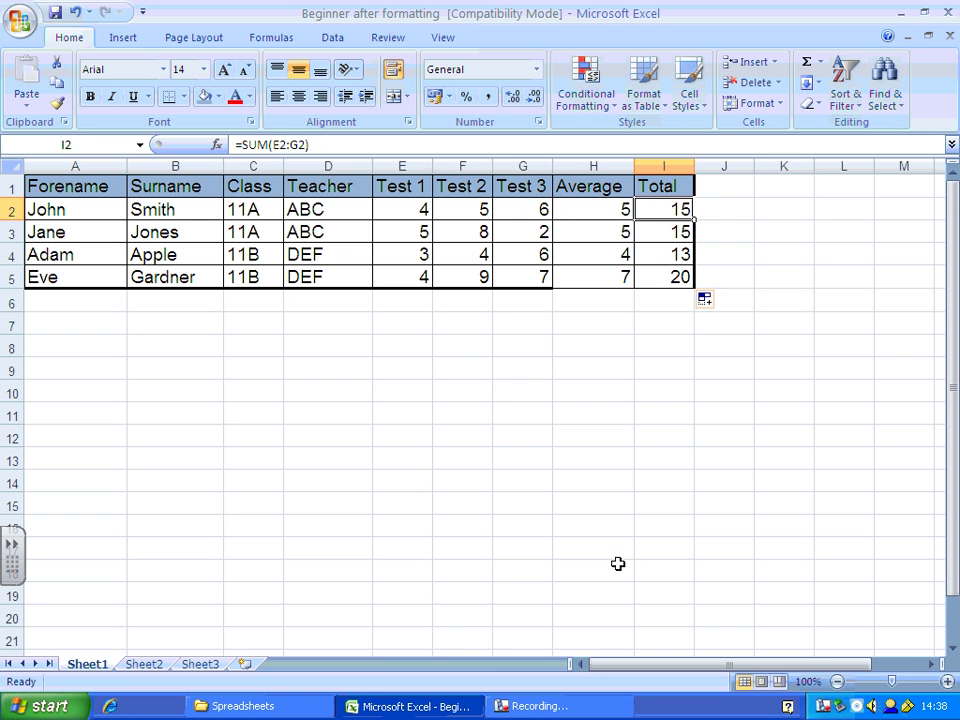